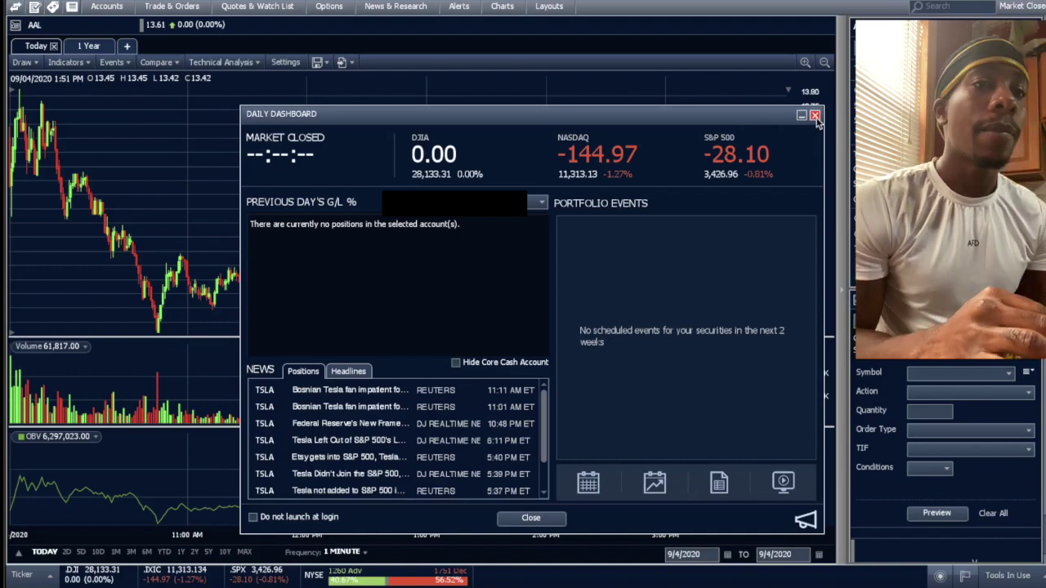
- Close the daily dashboard and open a new chart window for the symbol AAL
left_click(814, 116)
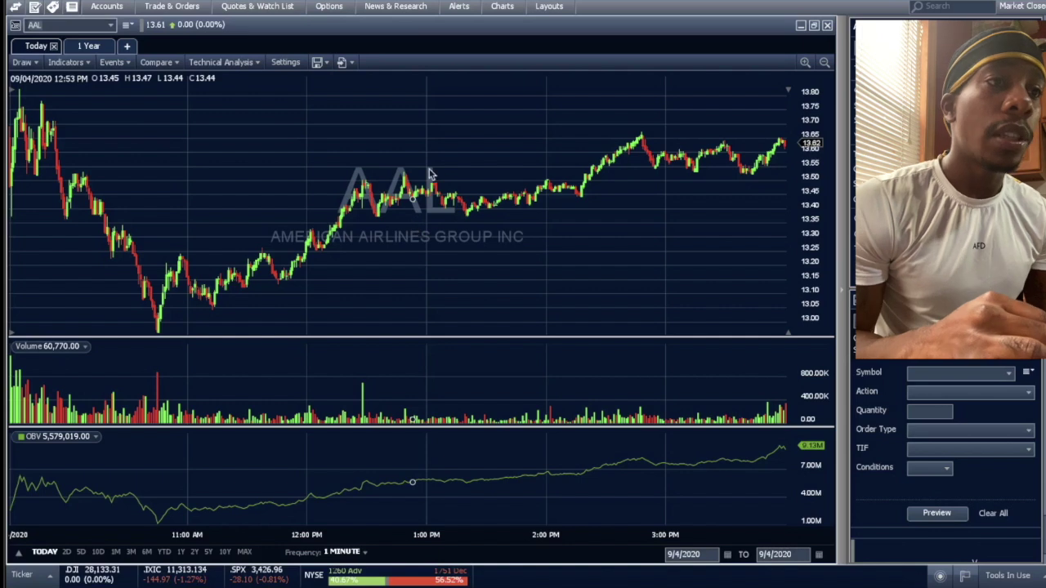
left_click(502, 7)
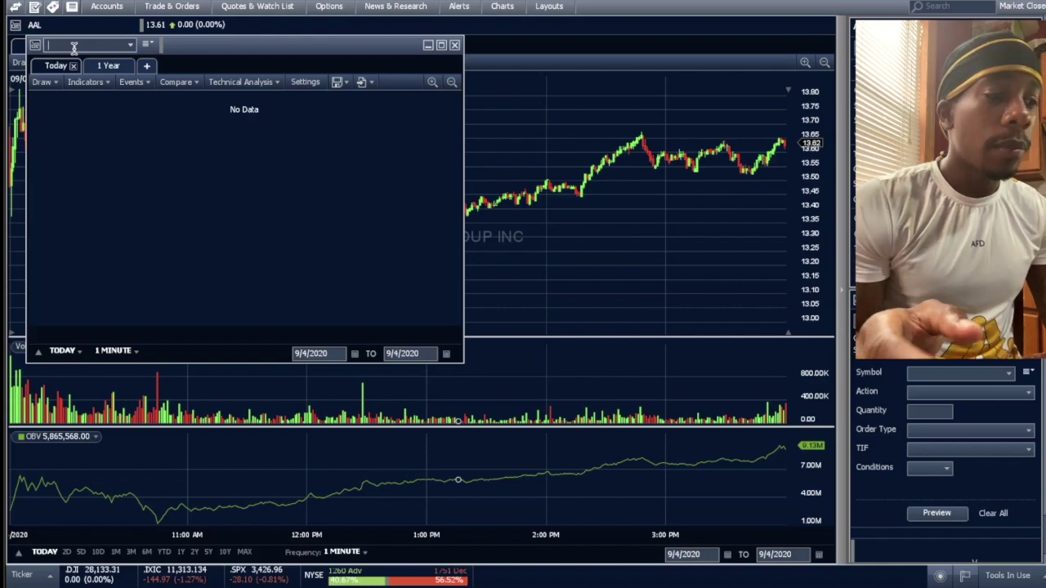
type("AA")
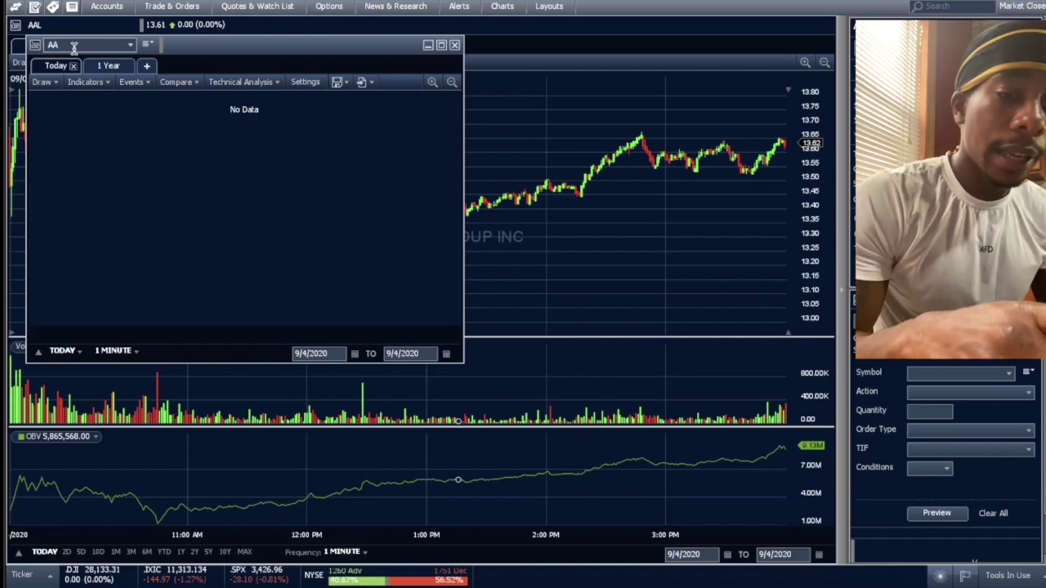
type("L")
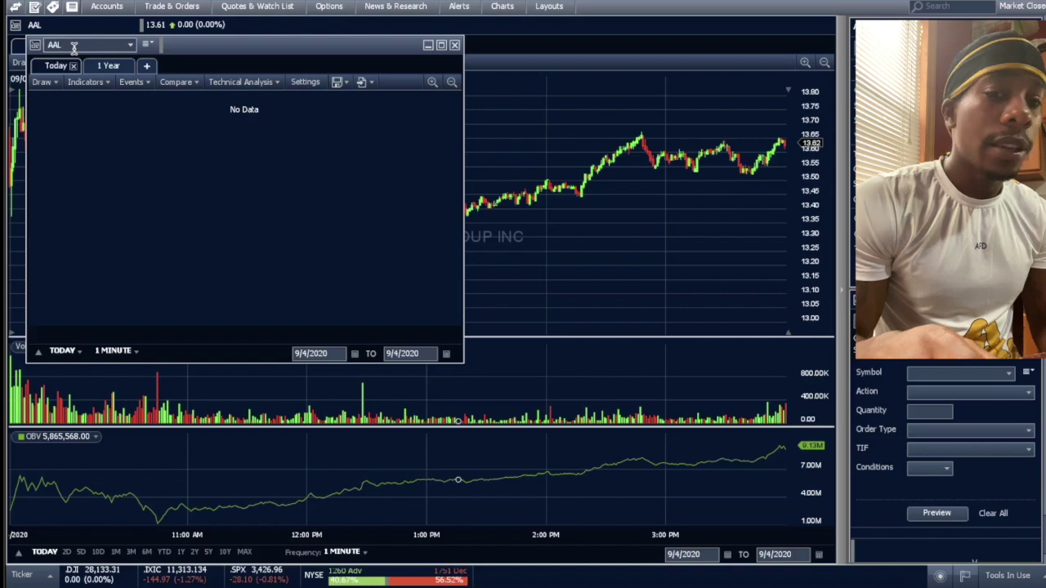
key("Return")
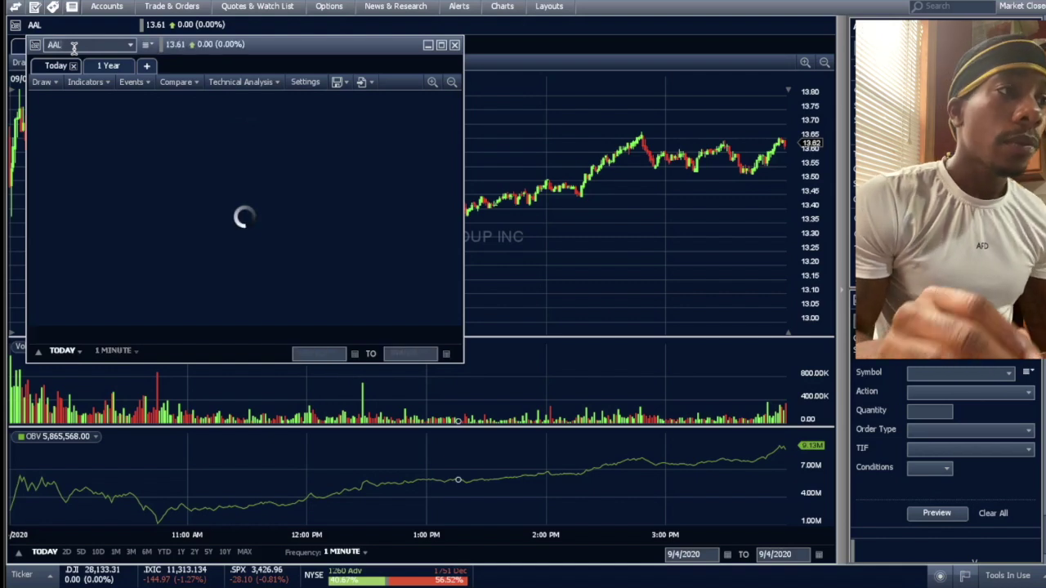
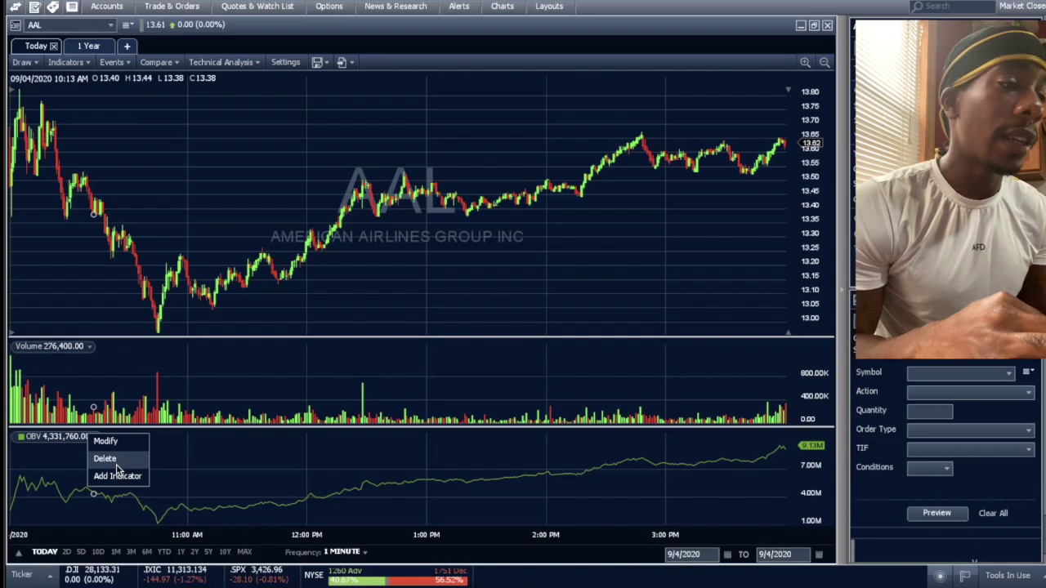
- Delete the OBV indicator from the AAL chart and apply a custom intraday frequency of 3 minutes
left_click(116, 463)
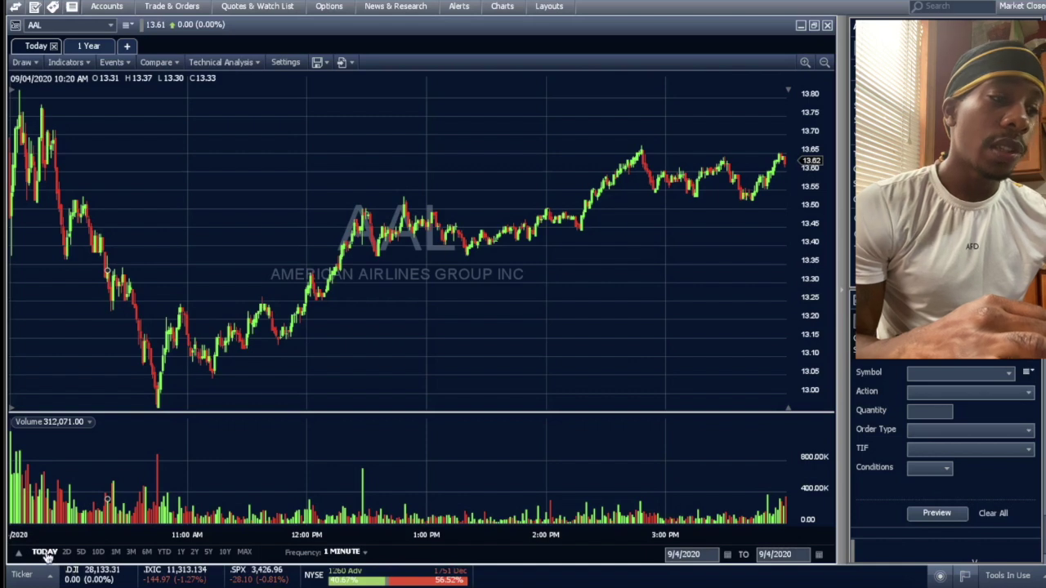
left_click(346, 552)
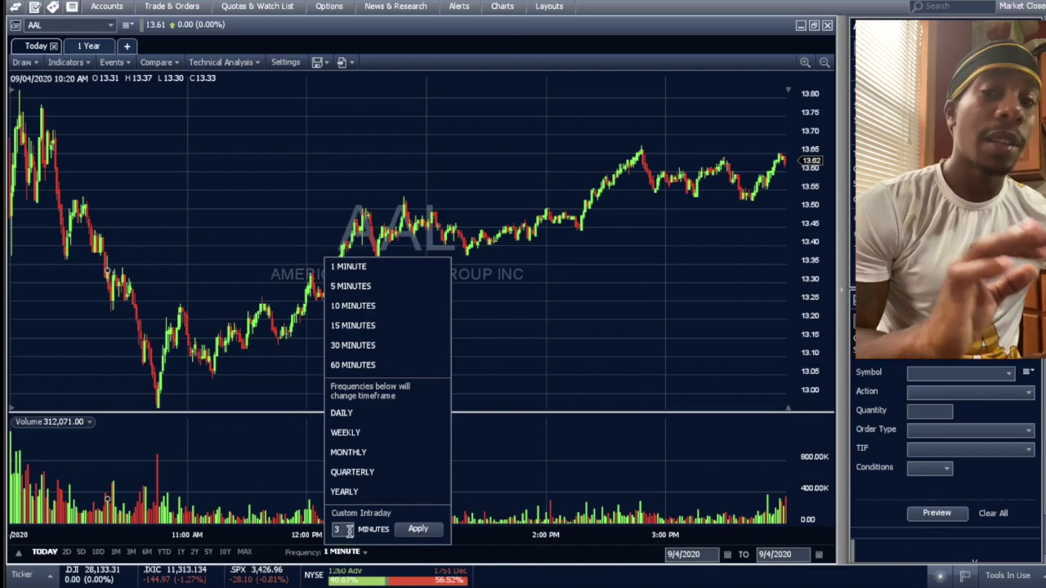
left_click(419, 529)
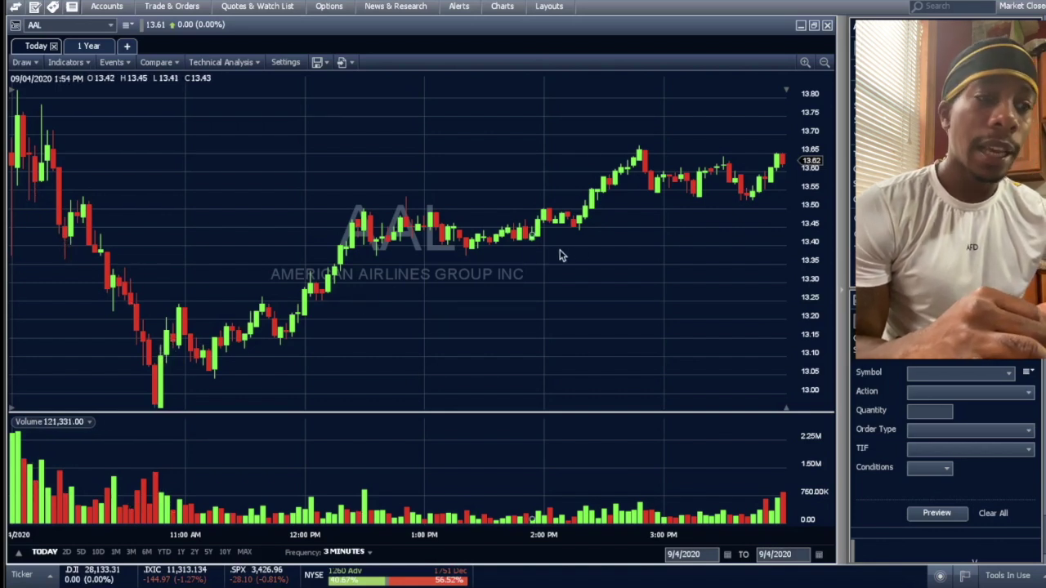
- Switch the AAL chart frequency to 5 minutes, followed by daily
left_click(345, 553)
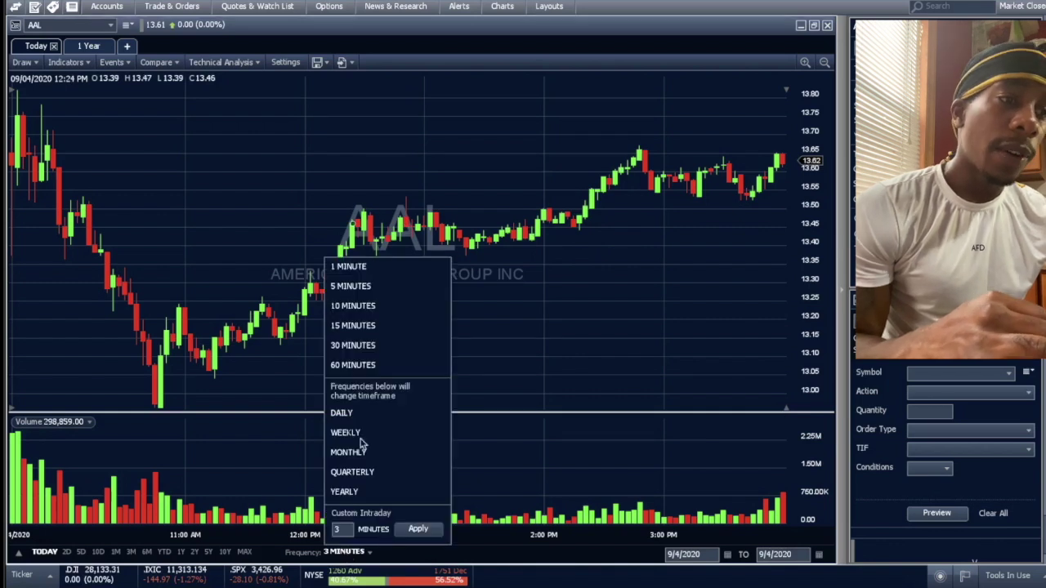
left_click(388, 288)
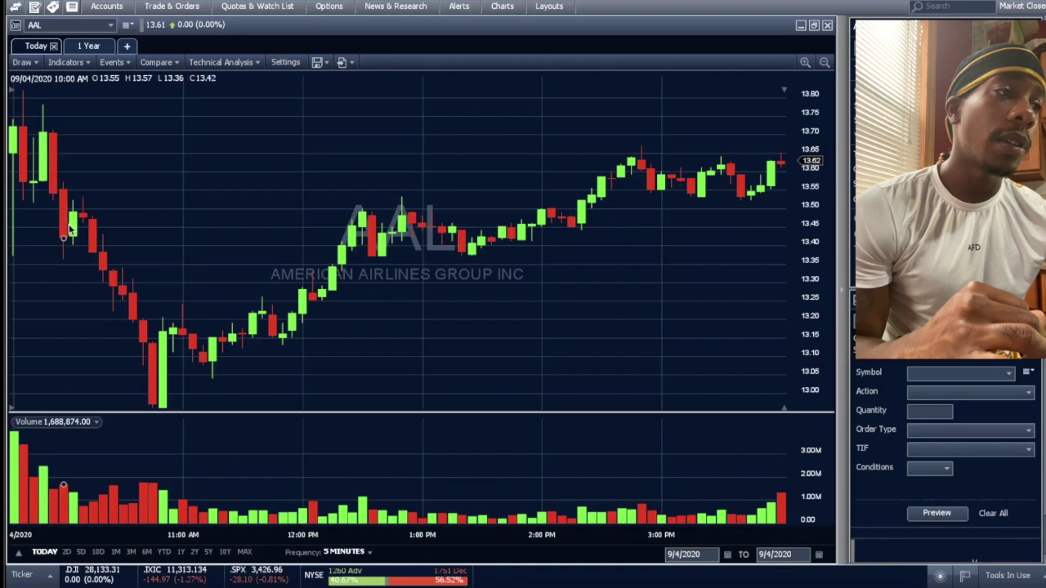
left_click(347, 553)
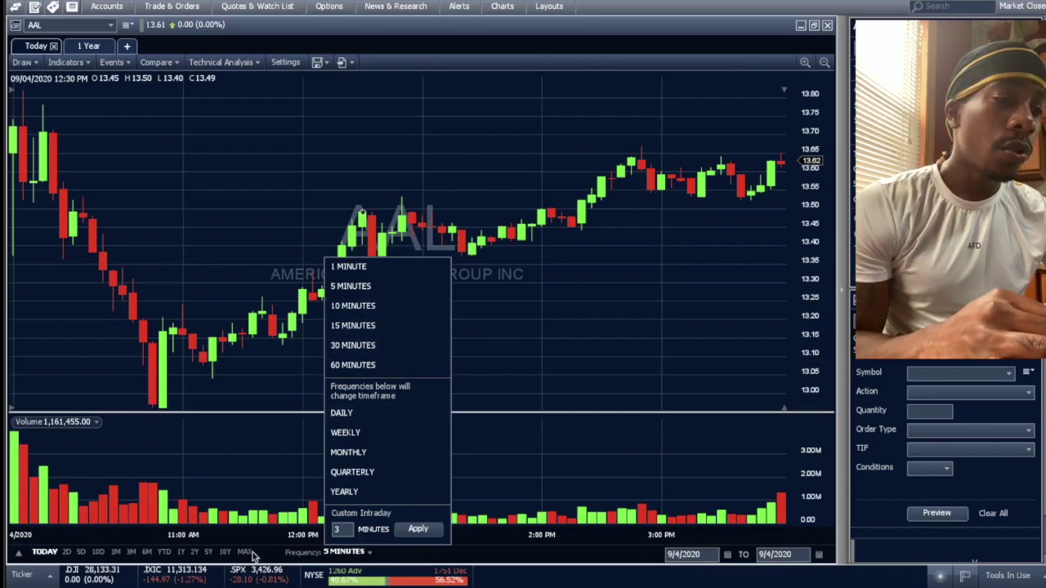
left_click(403, 417)
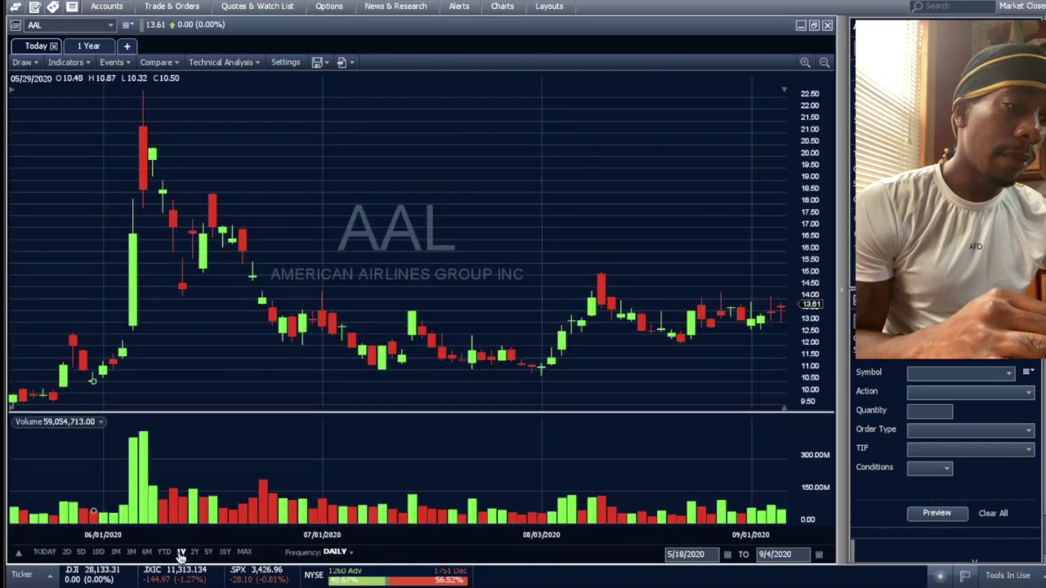
- View the AAL chart over one month and three months, and return to today's timeframe
left_click(116, 552)
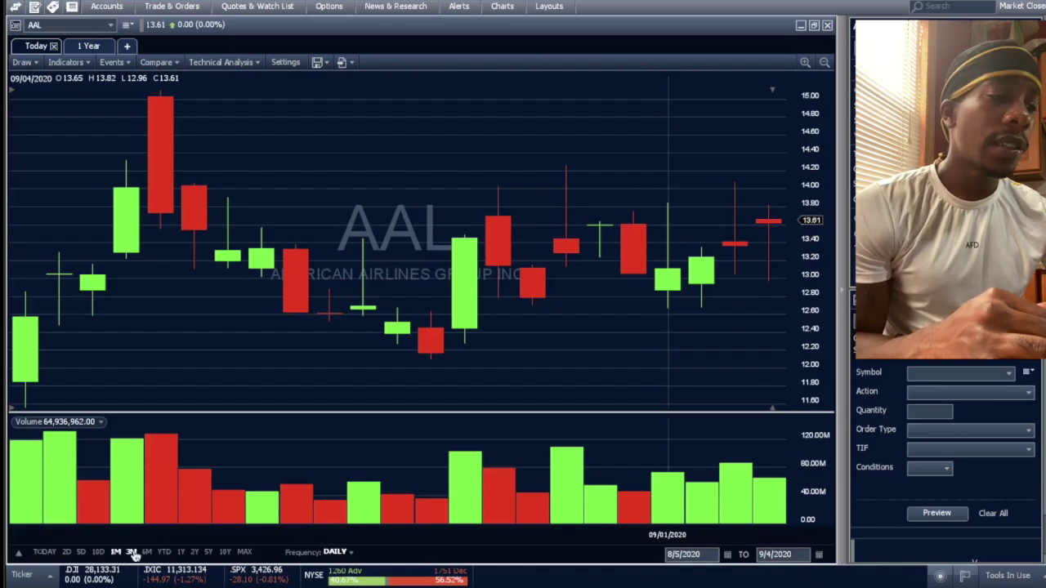
left_click(132, 552)
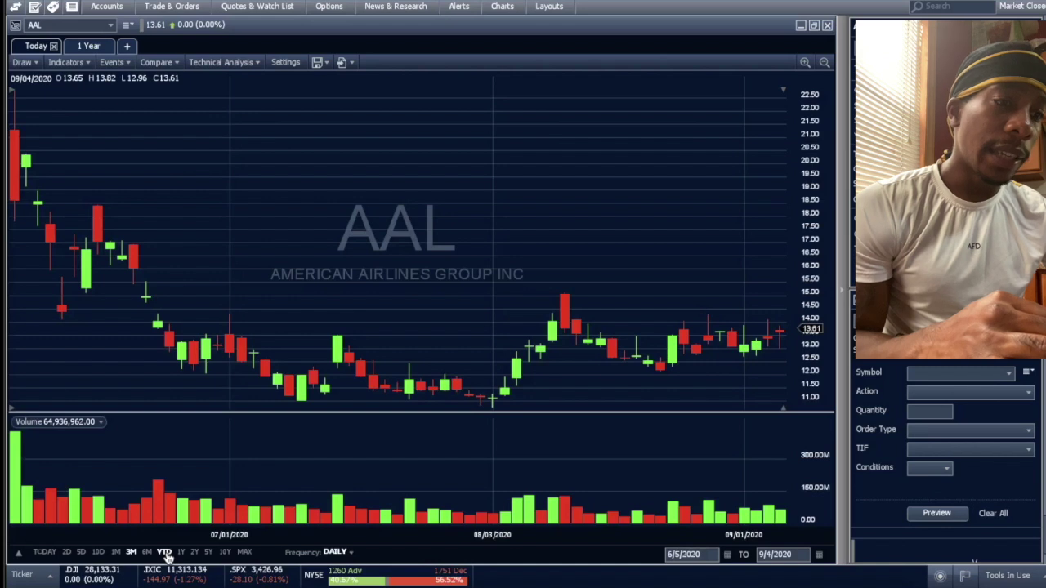
left_click(341, 554)
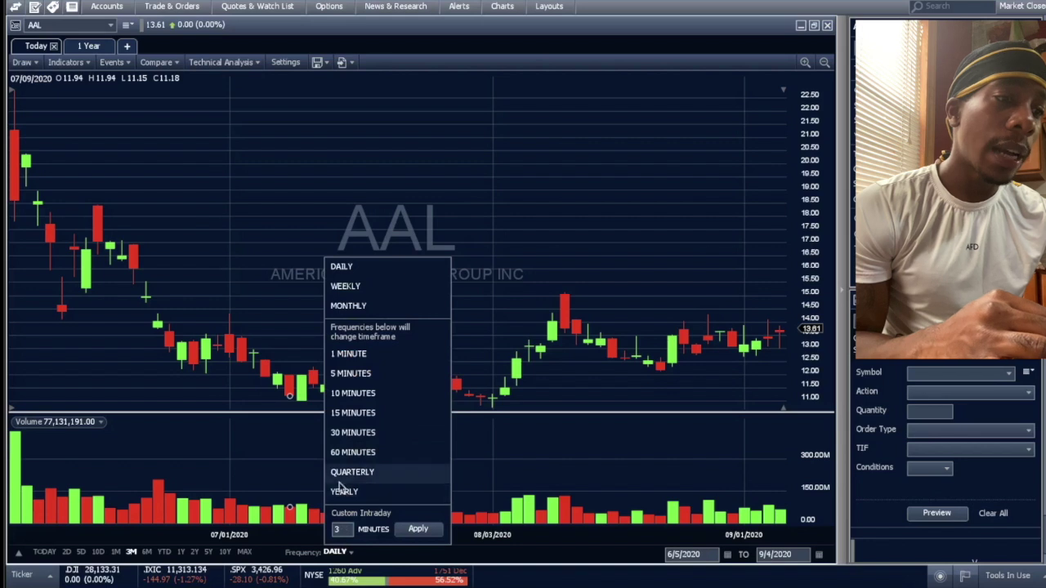
left_click(46, 553)
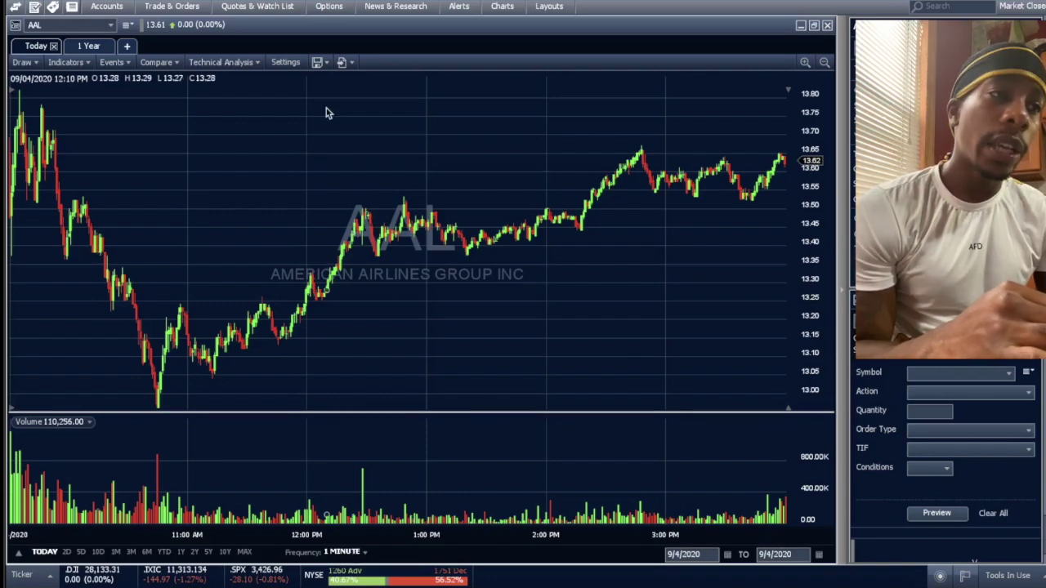
- Apply the Candlestick (Standard) chart type and zoom the chart in on about 2:00 PM to 3:15 PM
left_click(287, 63)
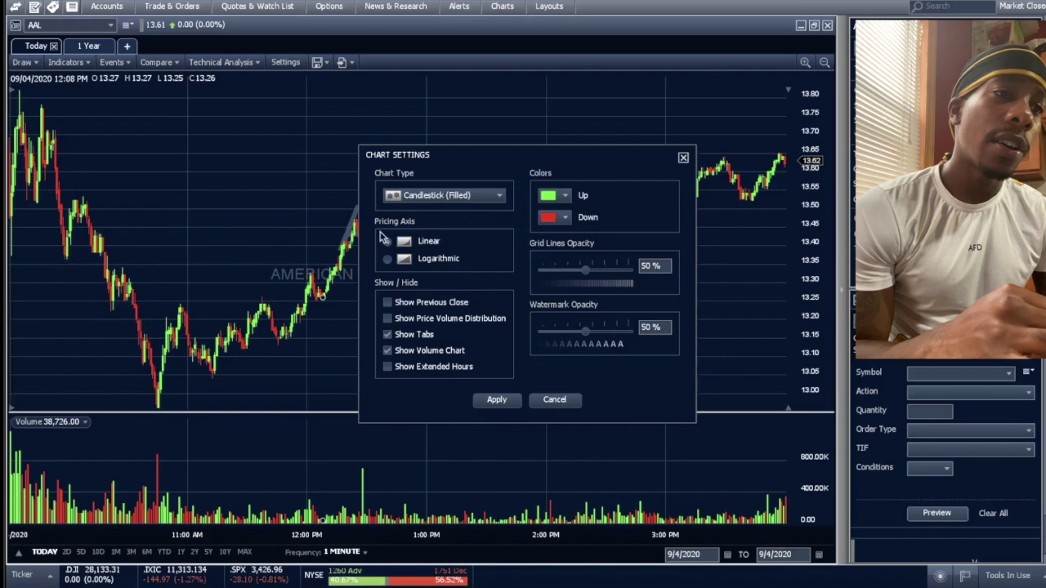
left_click(469, 198)
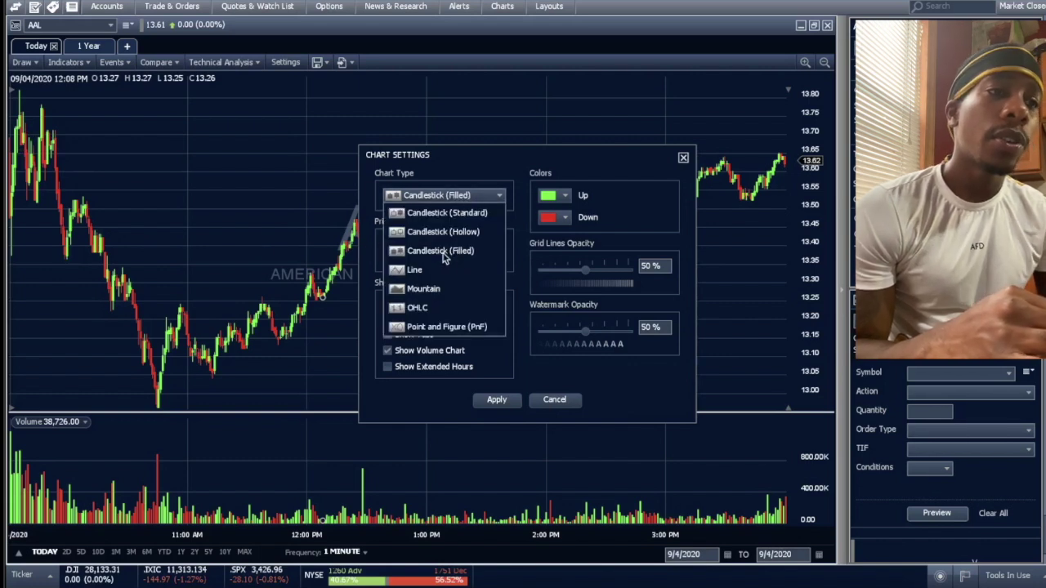
left_click(452, 214)
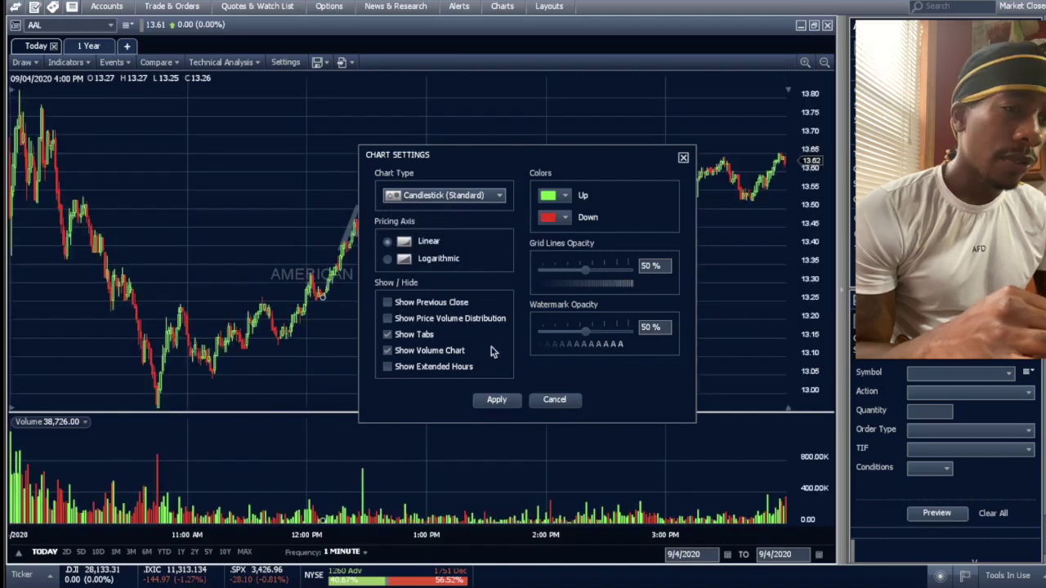
left_click(499, 401)
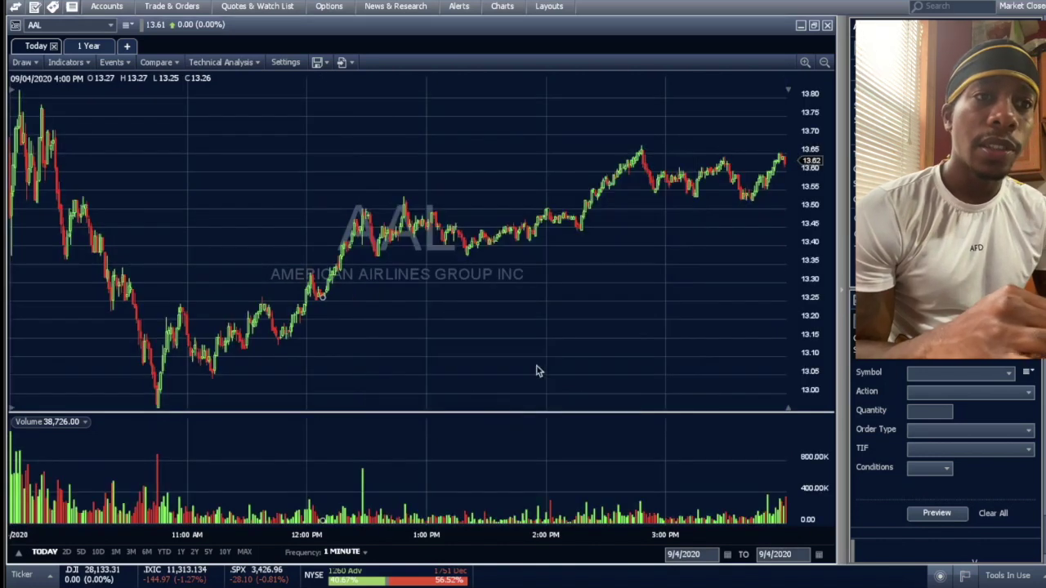
left_click(806, 67)
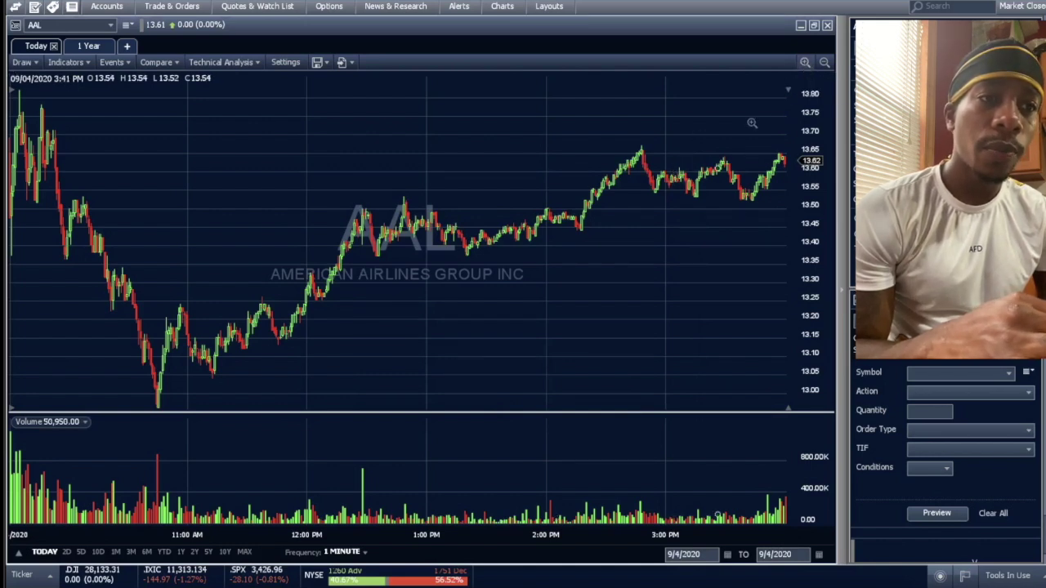
left_click_drag(547, 155, 696, 152)
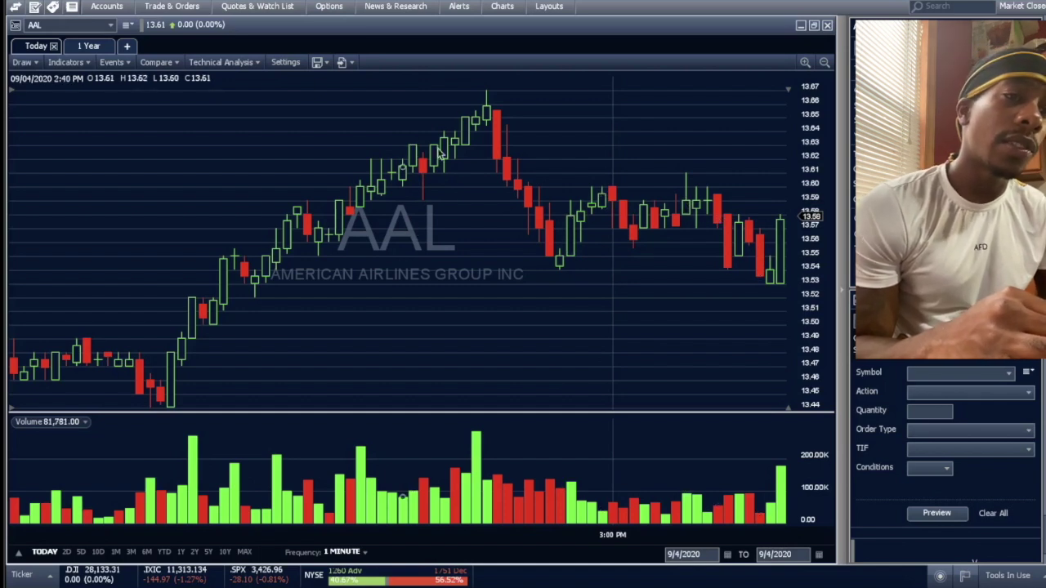
- Preview the Candlestick (Hollow) and Candlestick (Filled) chart types in the chart settings
left_click(288, 63)
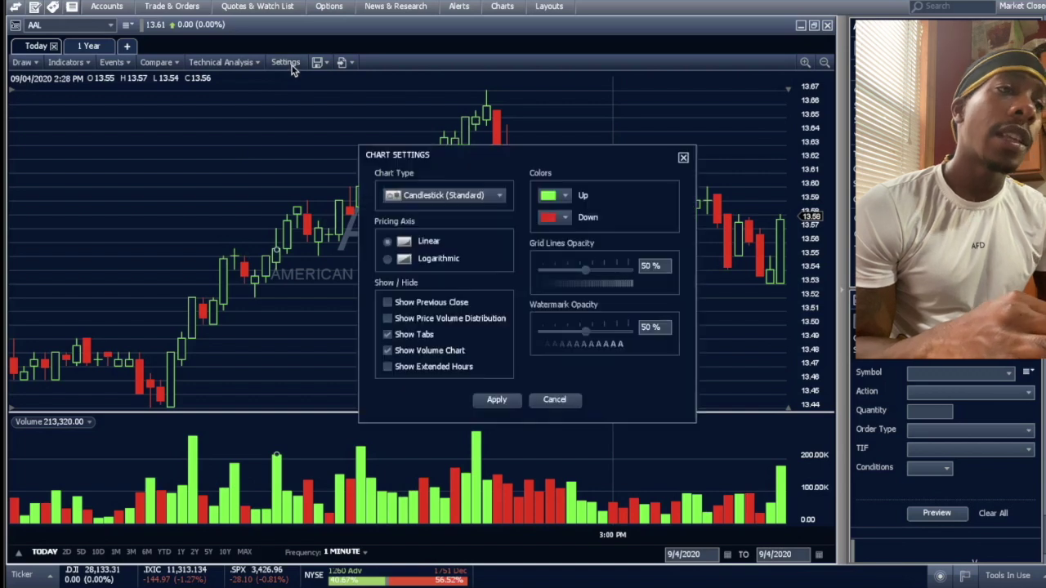
left_click(492, 199)
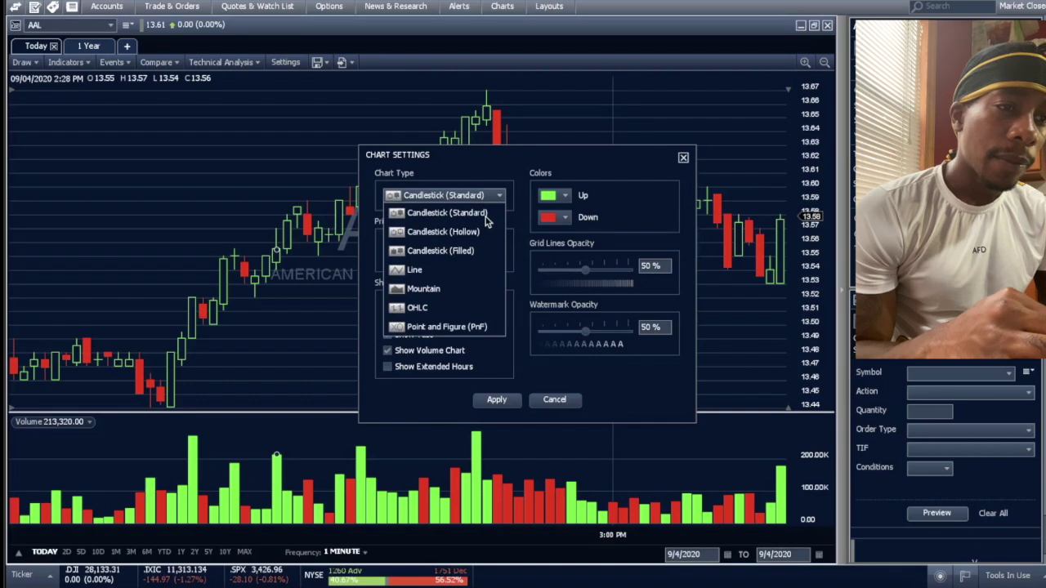
left_click(479, 235)
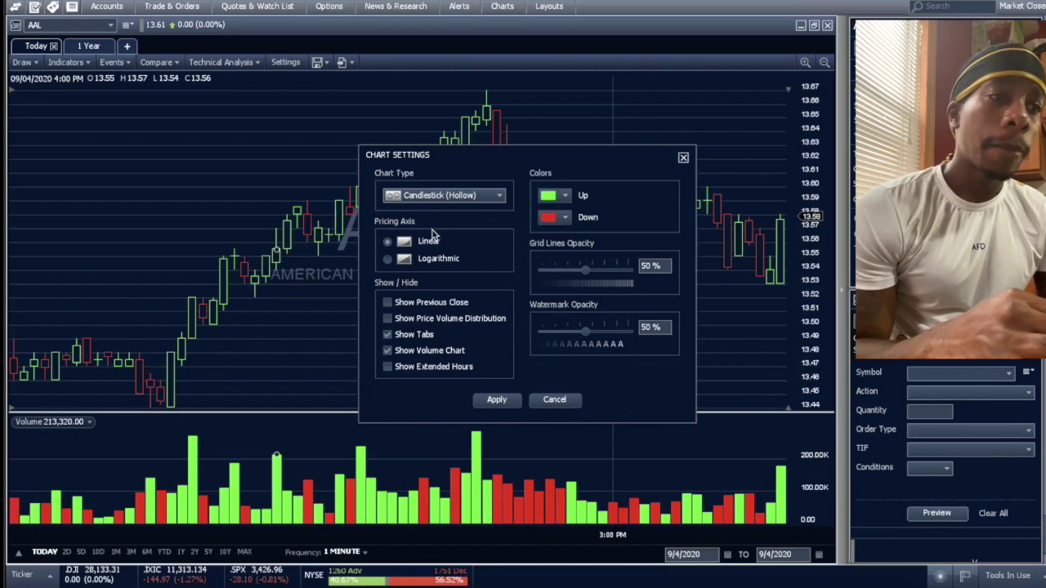
left_click(496, 196)
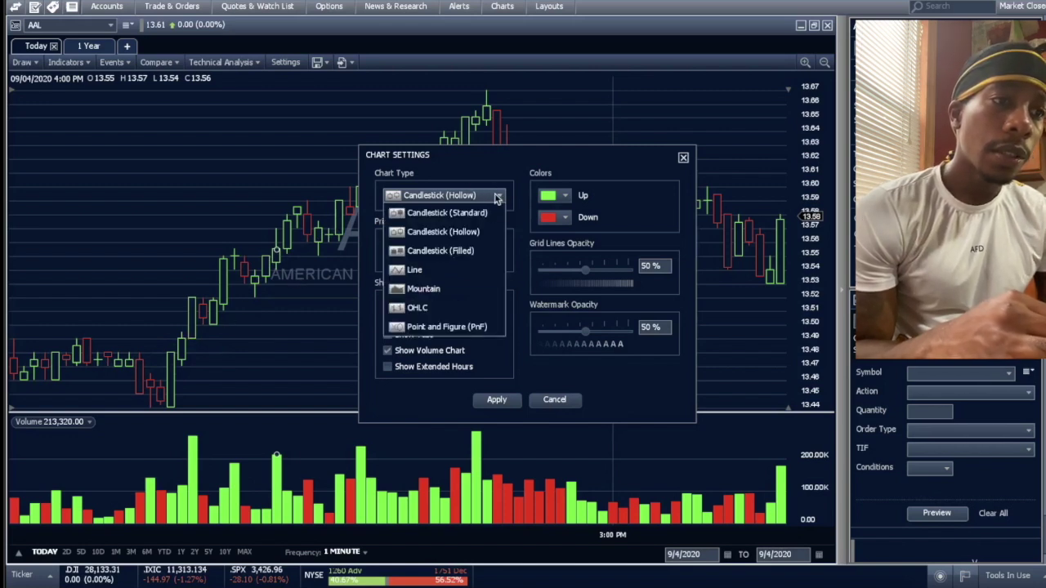
left_click(478, 254)
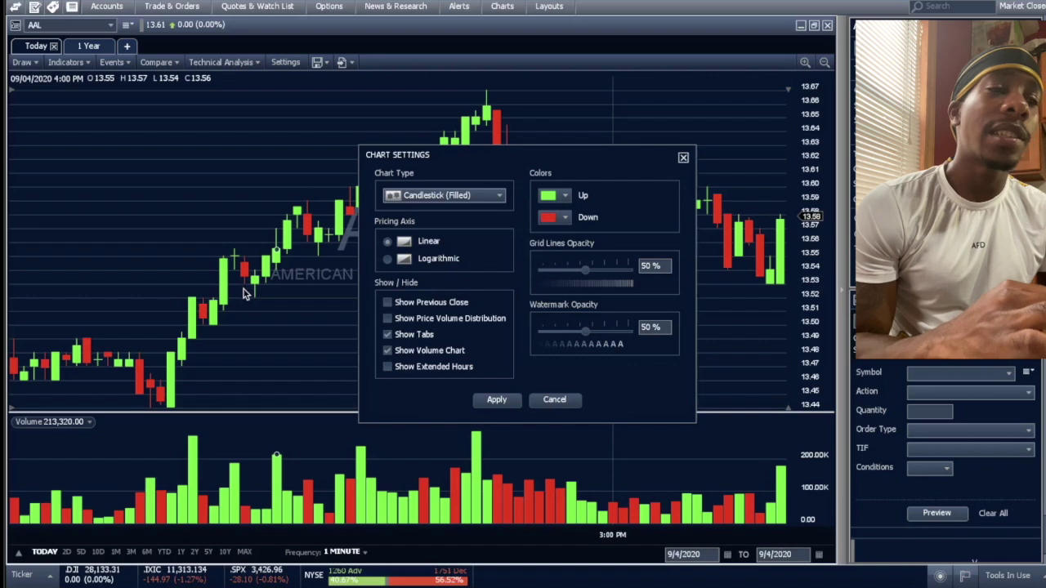
- Apply the Line chart type and zoom back out to the full trading day
left_click(458, 197)
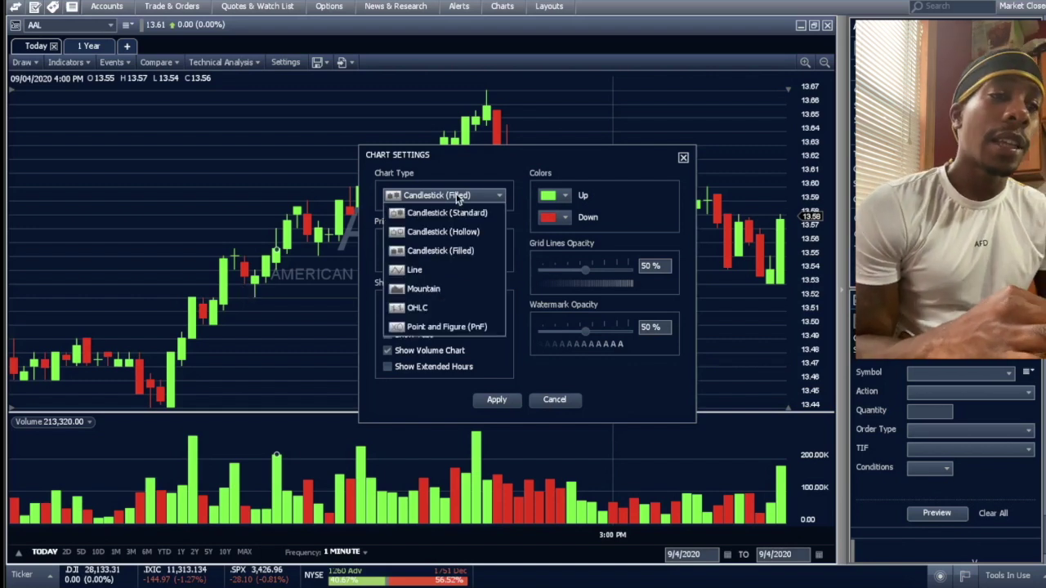
left_click(455, 272)
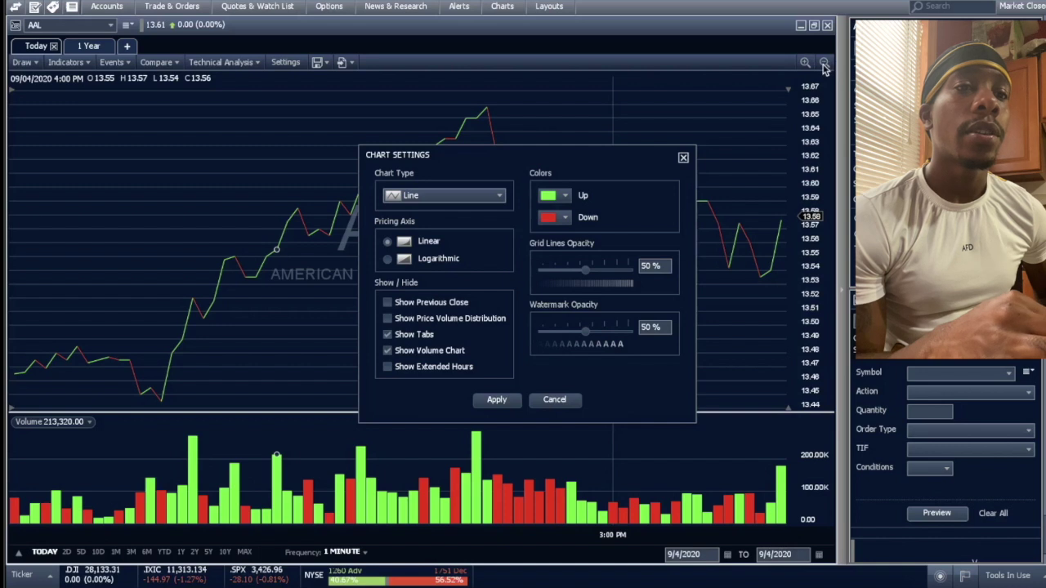
left_click(502, 403)
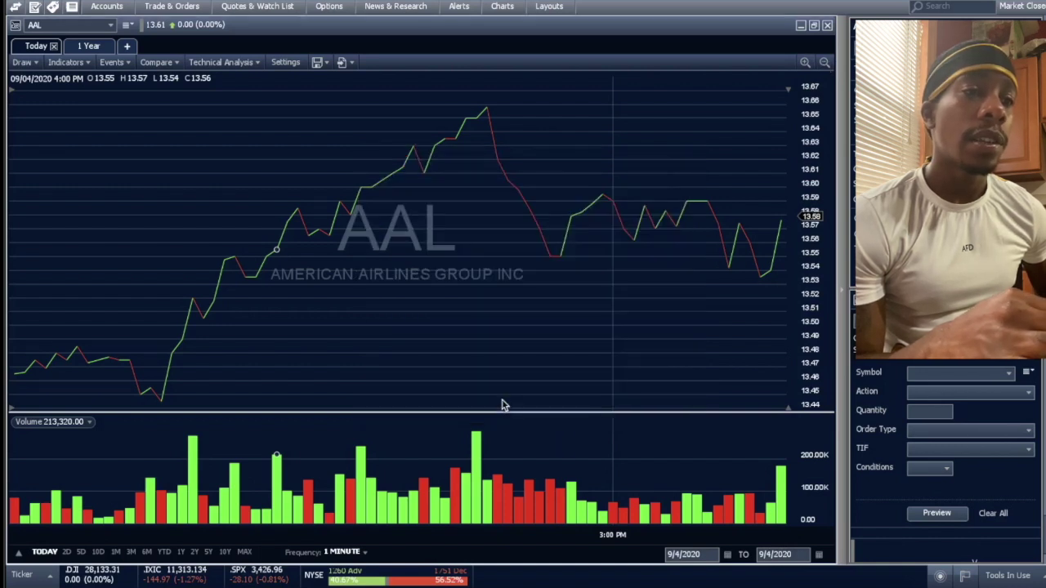
left_click(825, 64)
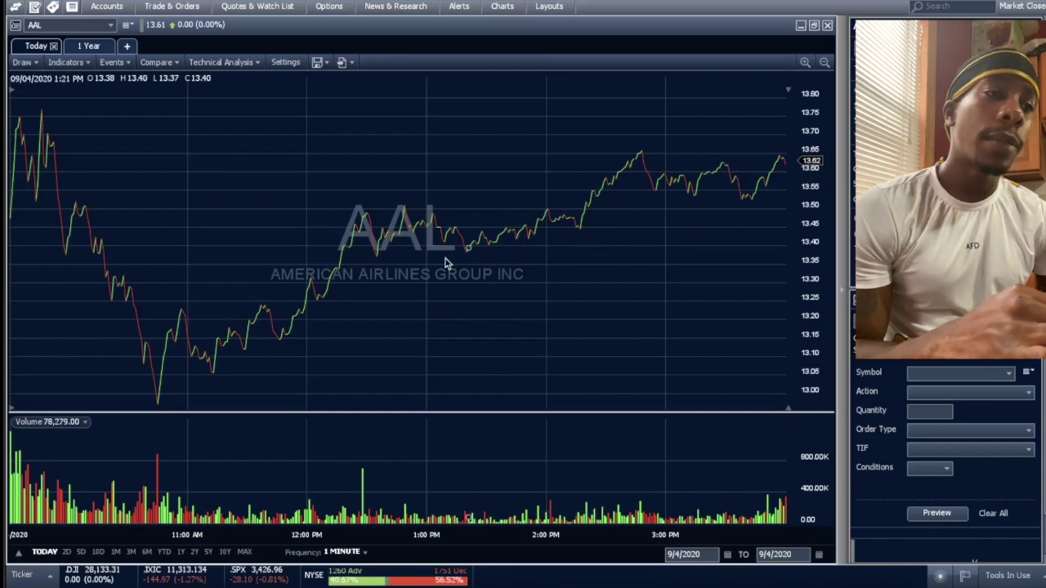
- Preview the Mountain chart type in the chart settings and apply the OHLC chart type
left_click(287, 63)
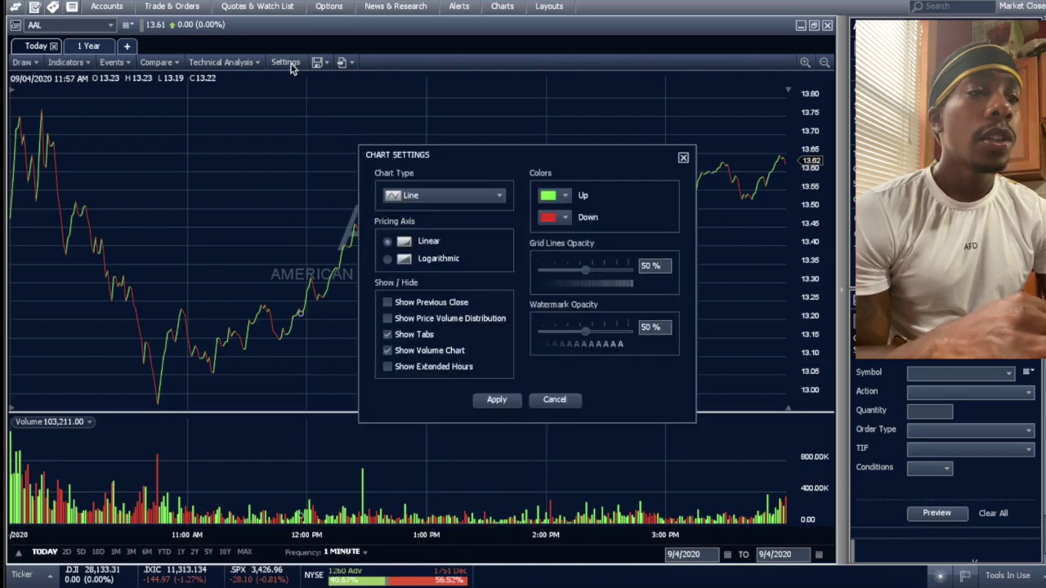
left_click(438, 196)
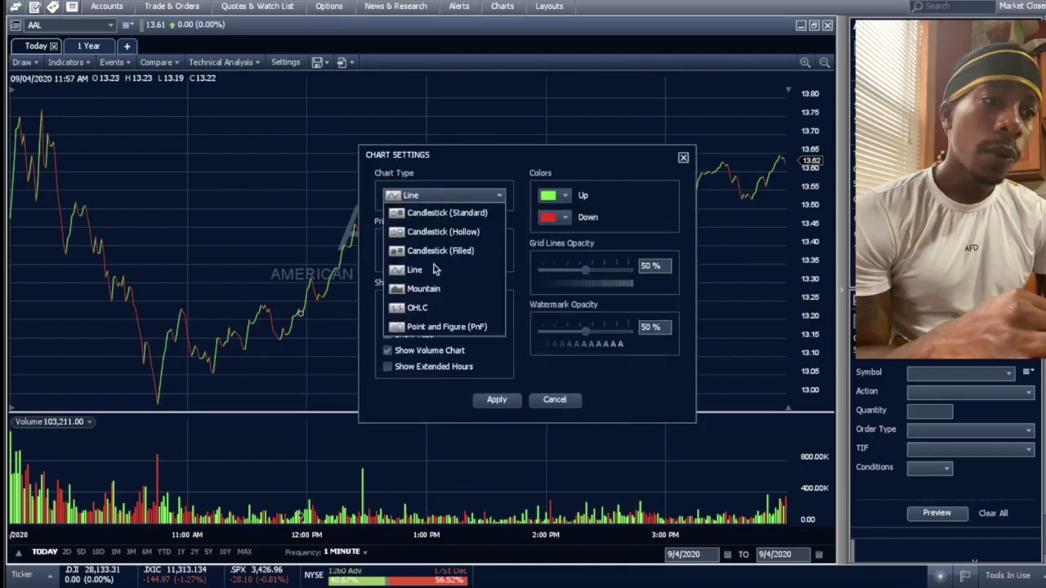
left_click(436, 291)
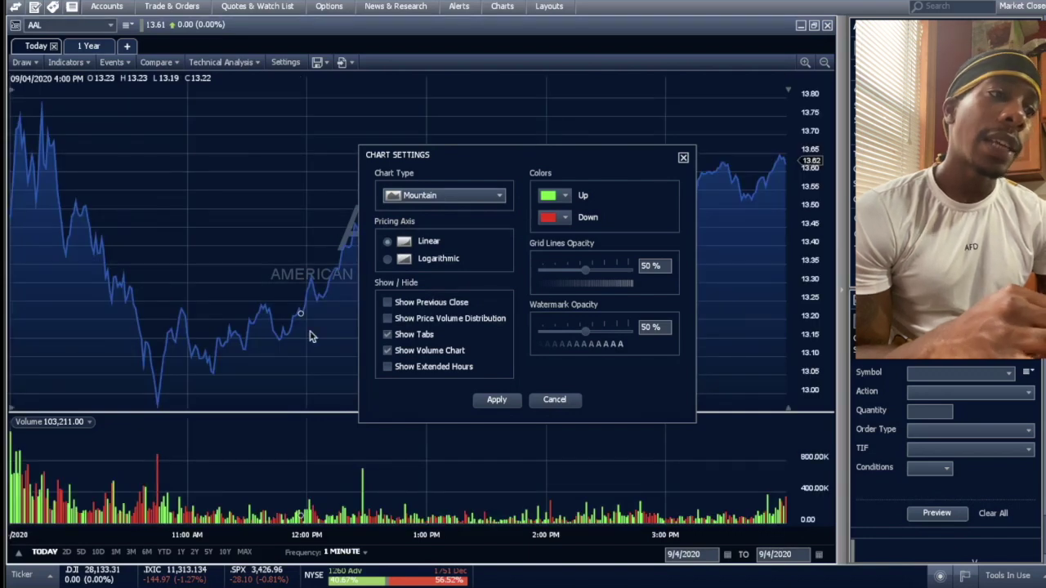
left_click(445, 198)
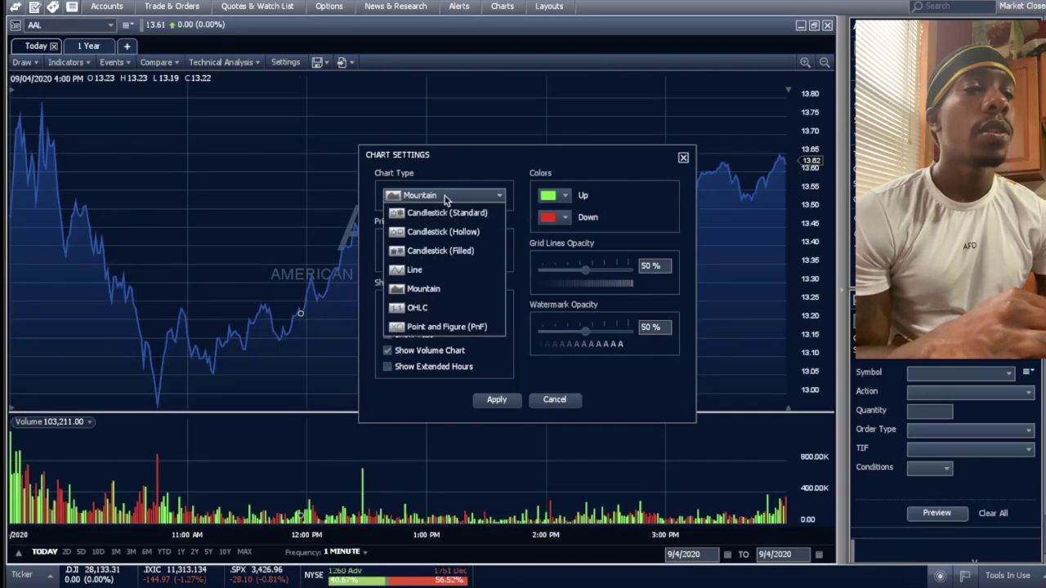
left_click(418, 308)
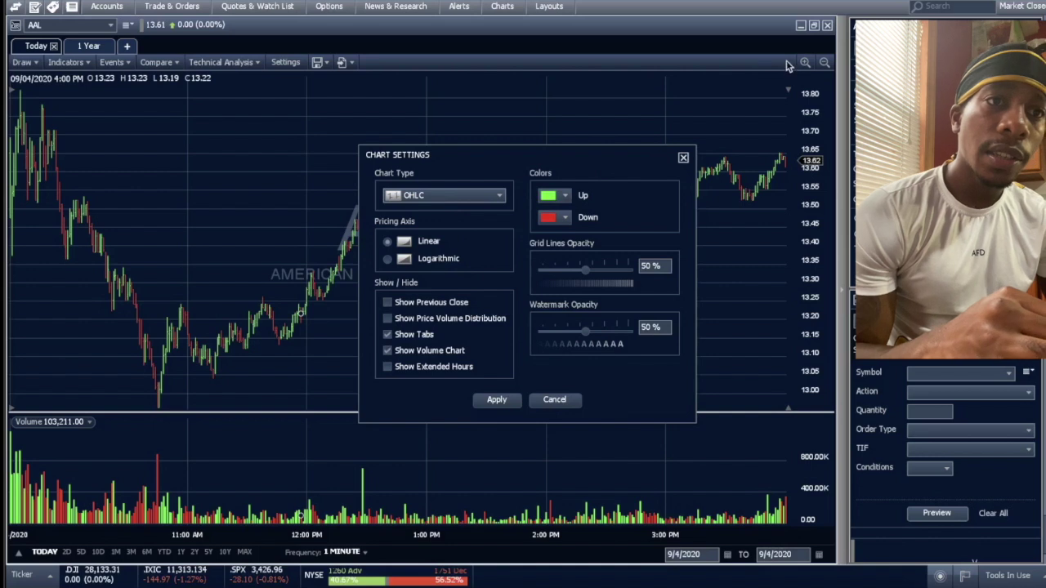
left_click(493, 402)
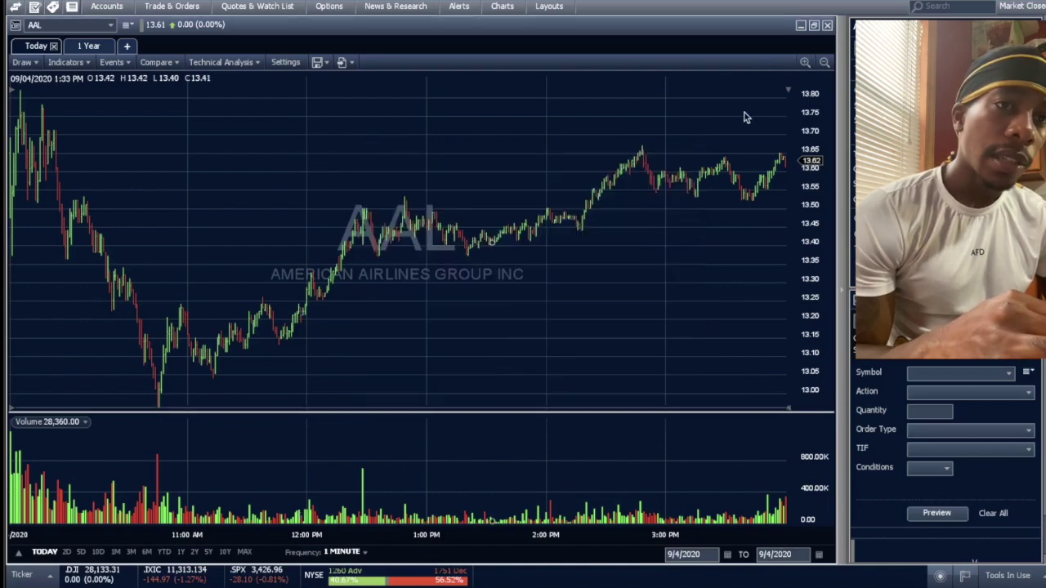
- Zoom in on about 2:20 PM to 3:20 PM to examine the OHLC bars, and zoom back out to the full day
left_click(806, 63)
left_click_drag(593, 152, 705, 150)
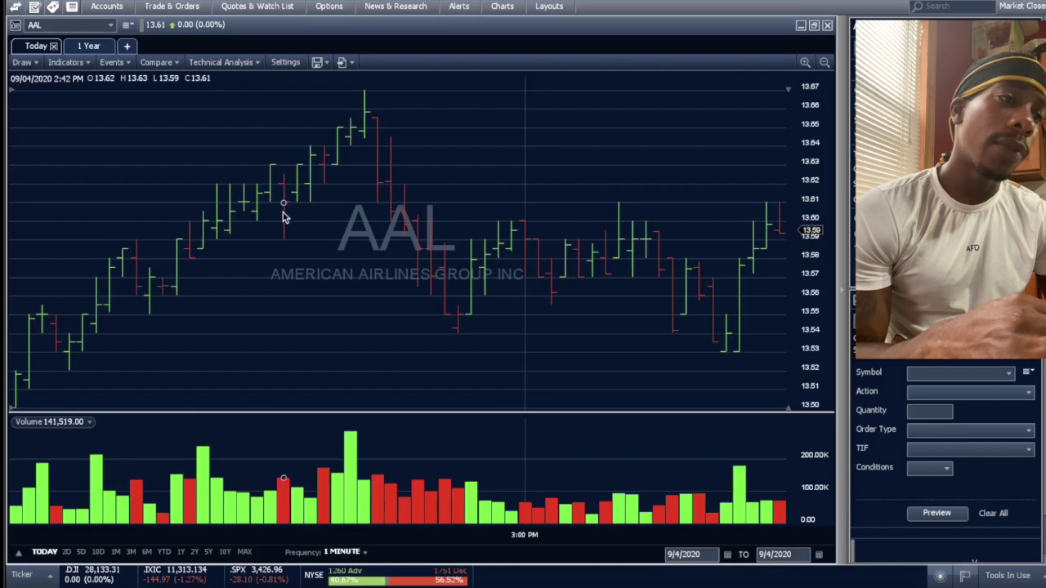
left_click(824, 65)
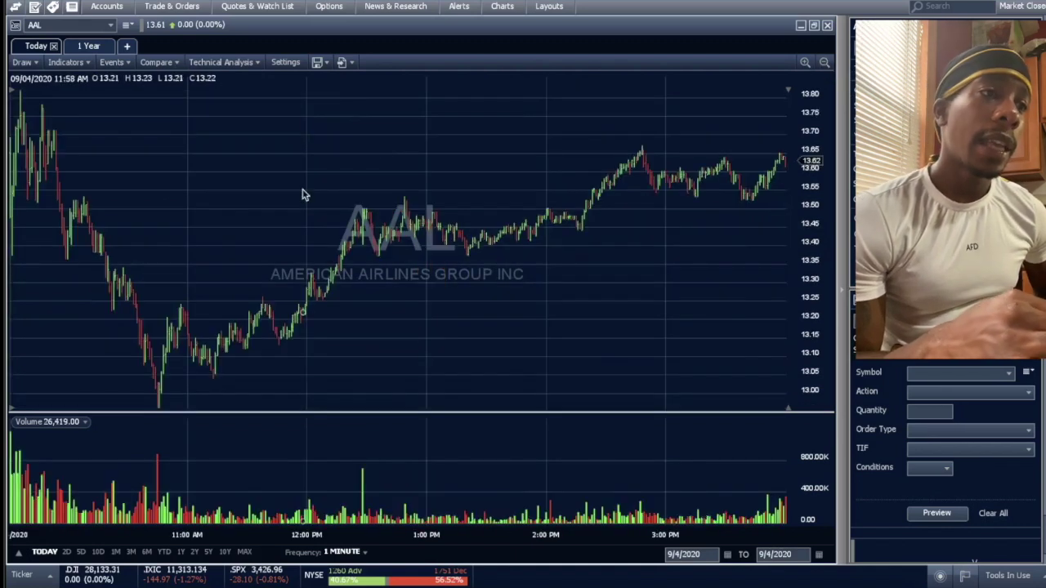
- Apply the Candlestick (Filled) chart type with the price volume distribution shown, and inspect the distribution bars
left_click(291, 64)
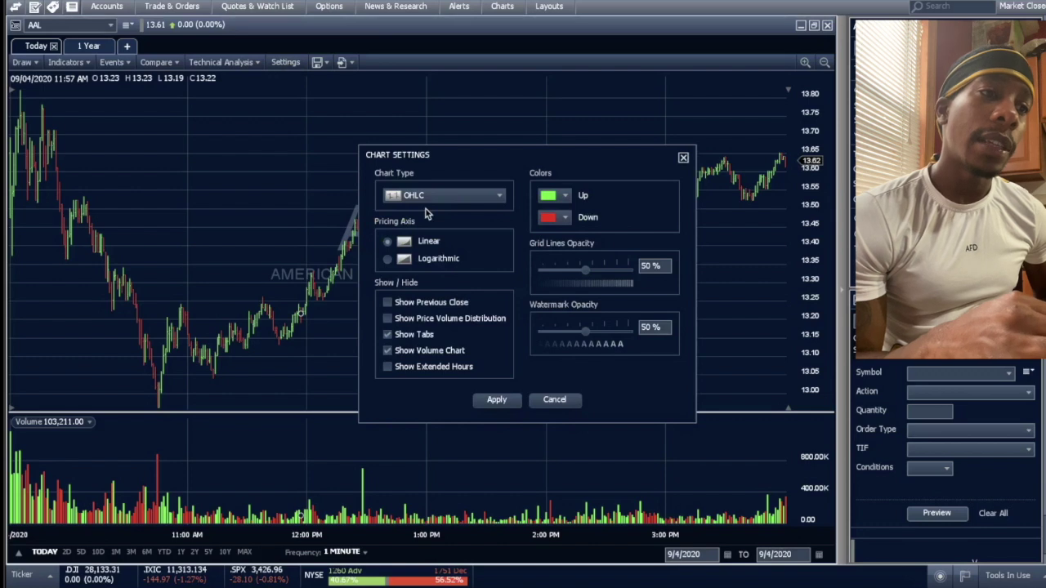
left_click(455, 201)
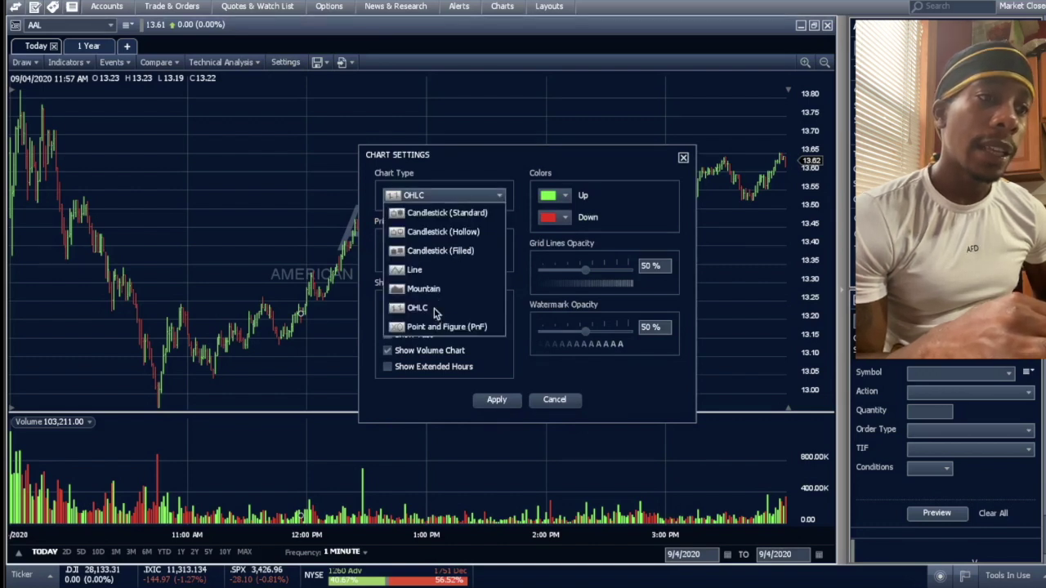
left_click(455, 256)
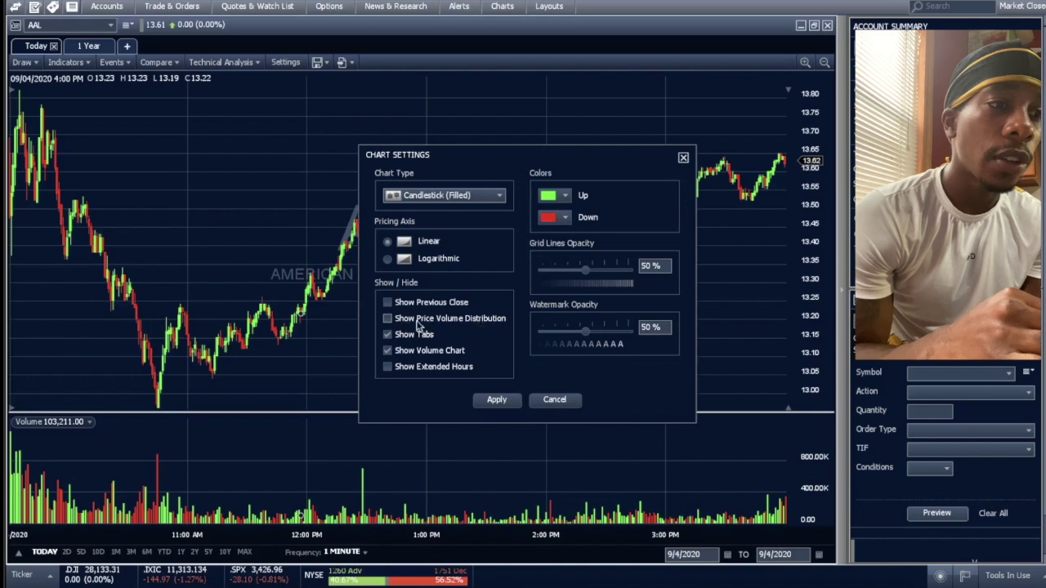
left_click(387, 319)
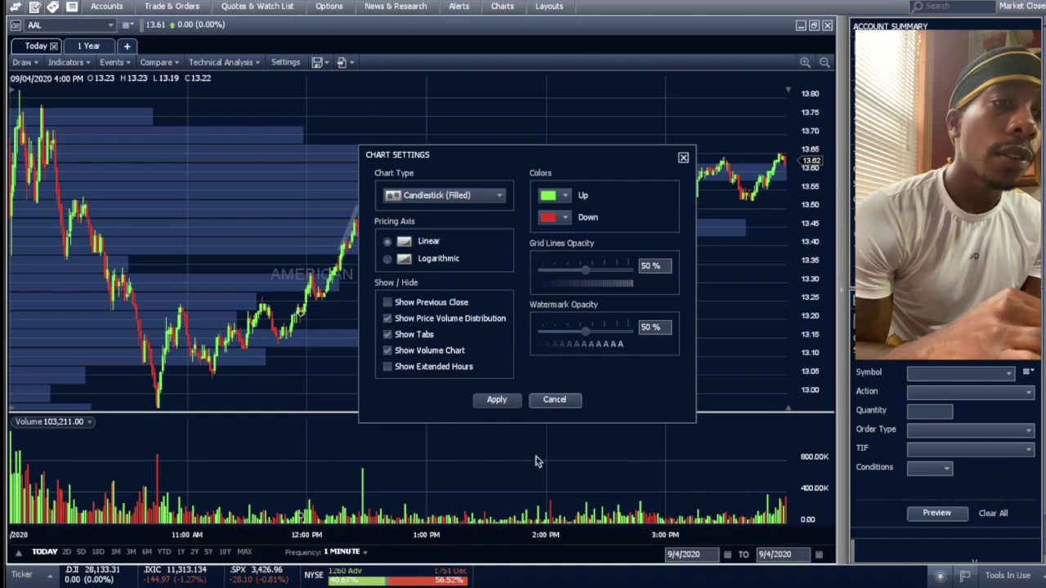
left_click(496, 399)
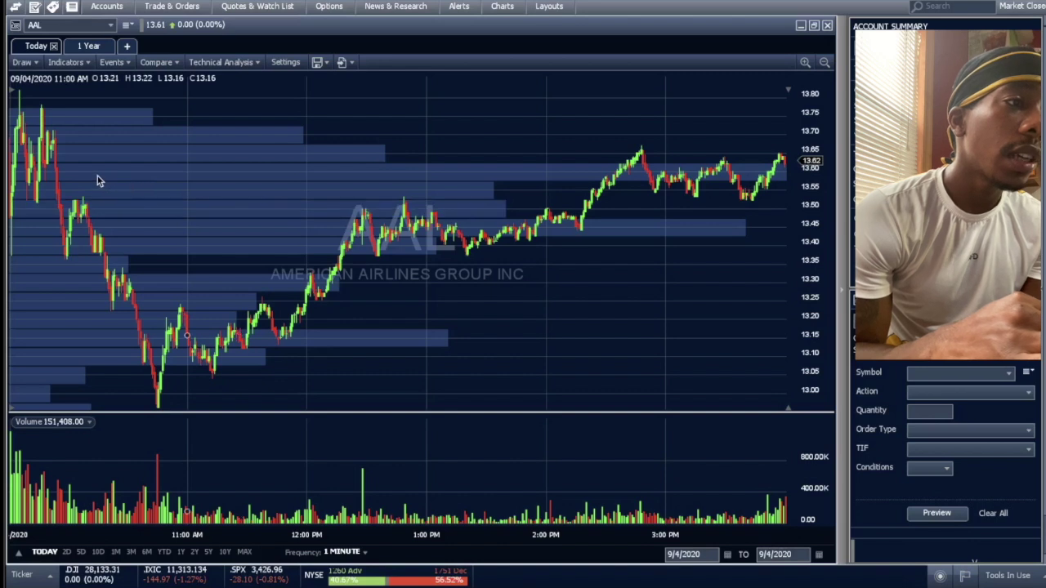
mouse_move(117, 174)
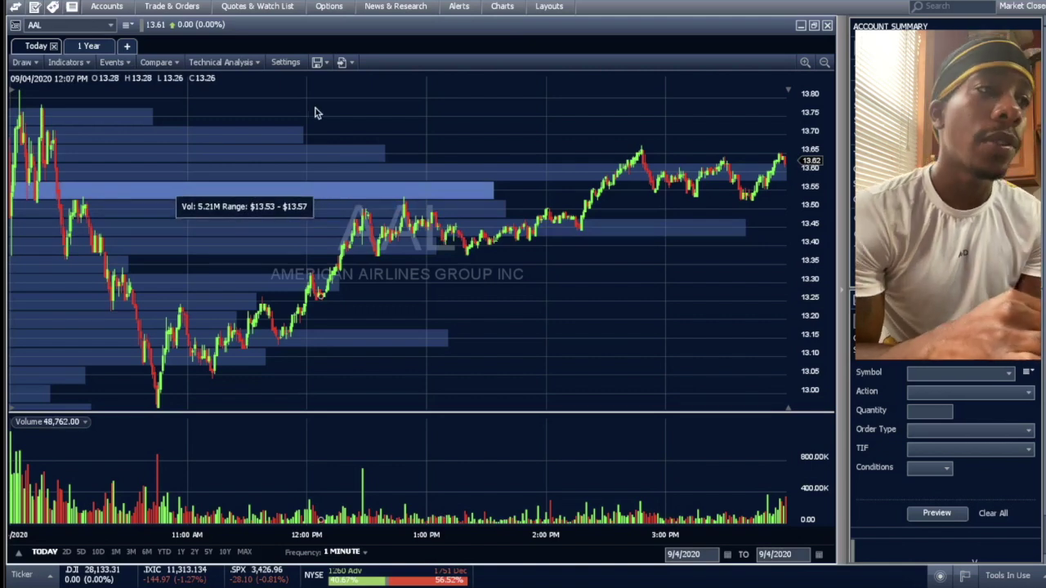
- Hide the price volume distribution, and try blue as the up color before setting it back to green
left_click(286, 63)
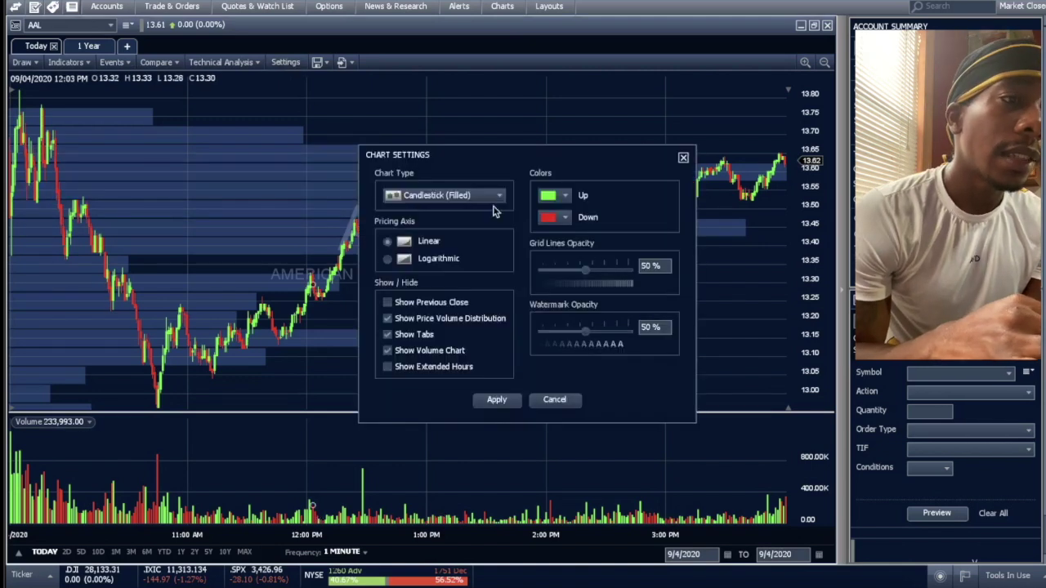
left_click(389, 321)
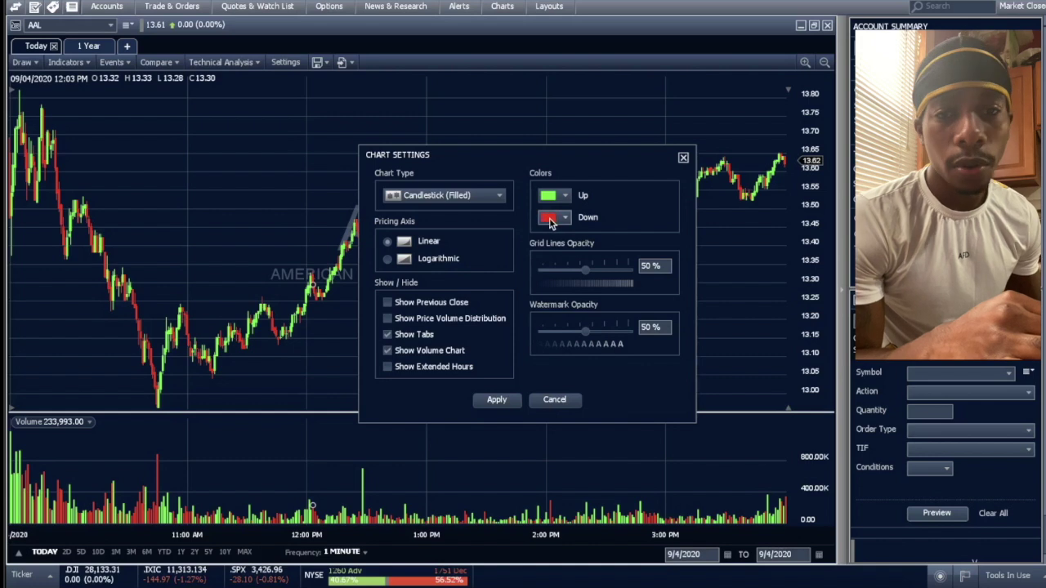
left_click(566, 198)
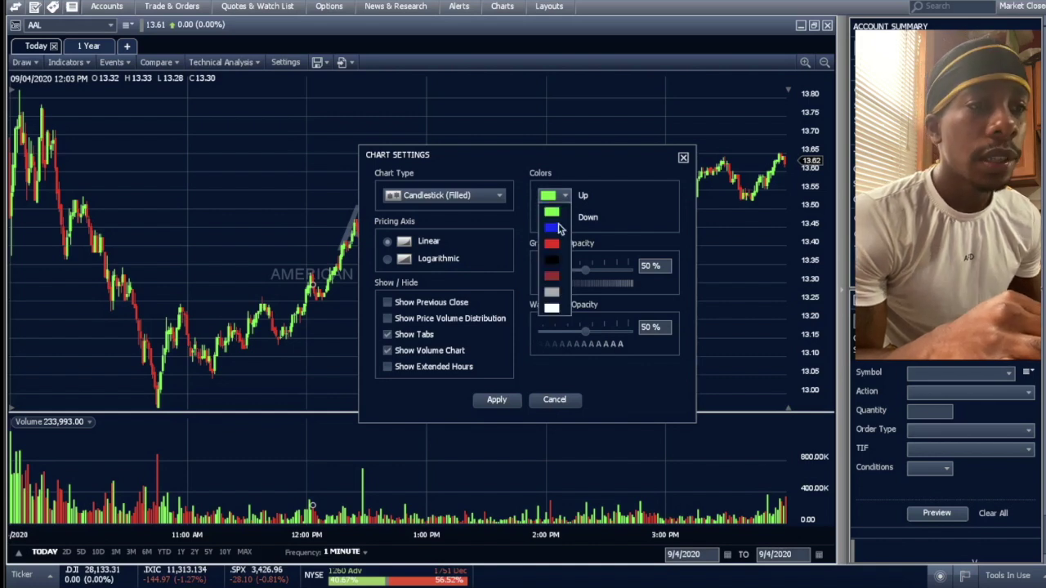
left_click(555, 230)
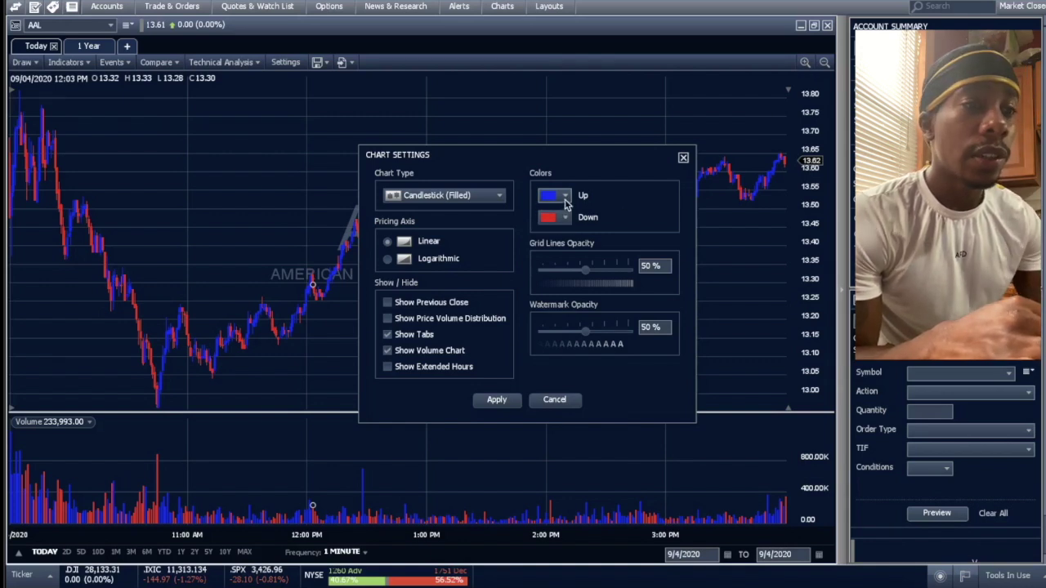
left_click(565, 199)
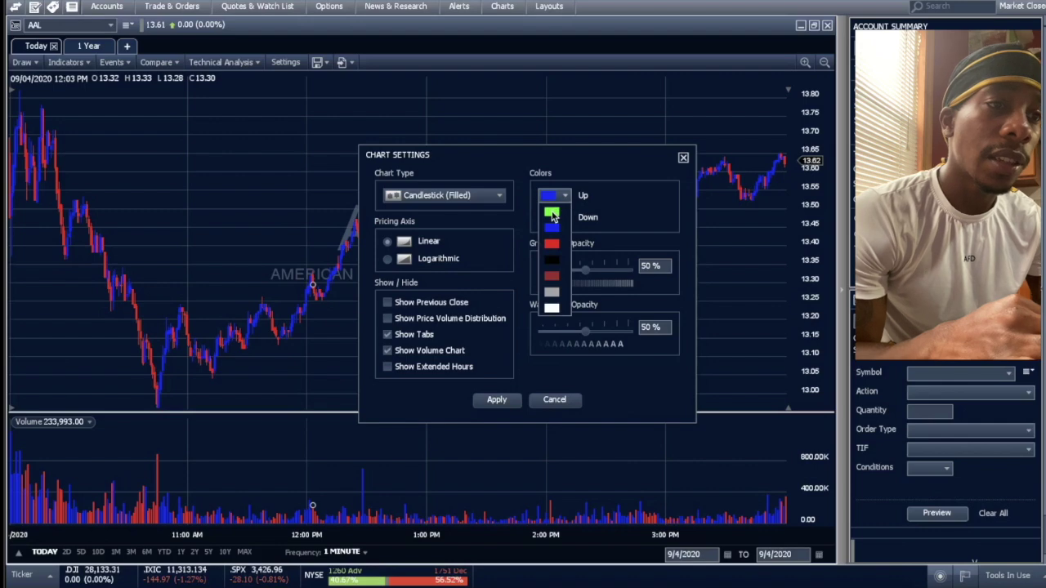
left_click(552, 214)
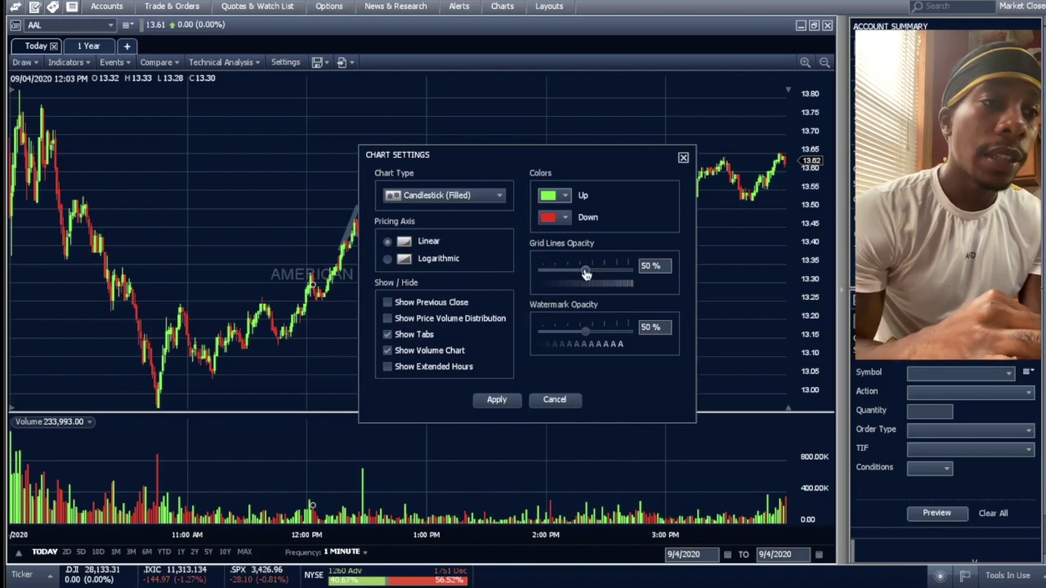
- Set the watermark opacity to 36%, try a grid lines opacity of 30% and return it to 50%, and apply the chart settings
left_click_drag(585, 274, 568, 273)
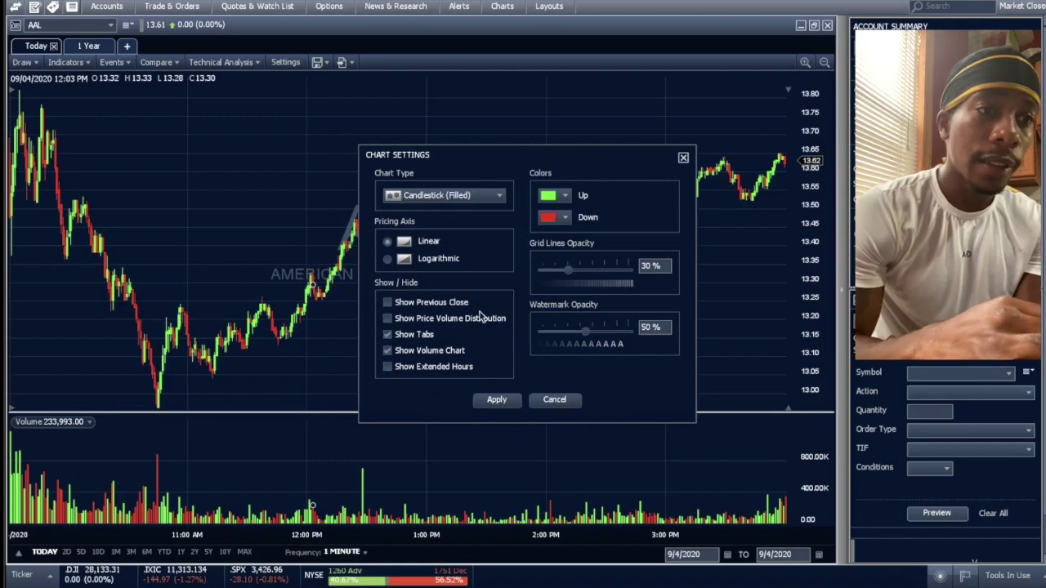
mouse_move(585, 338)
left_mouse_down()
mouse_move(564, 338)
mouse_move(574, 341)
left_mouse_up()
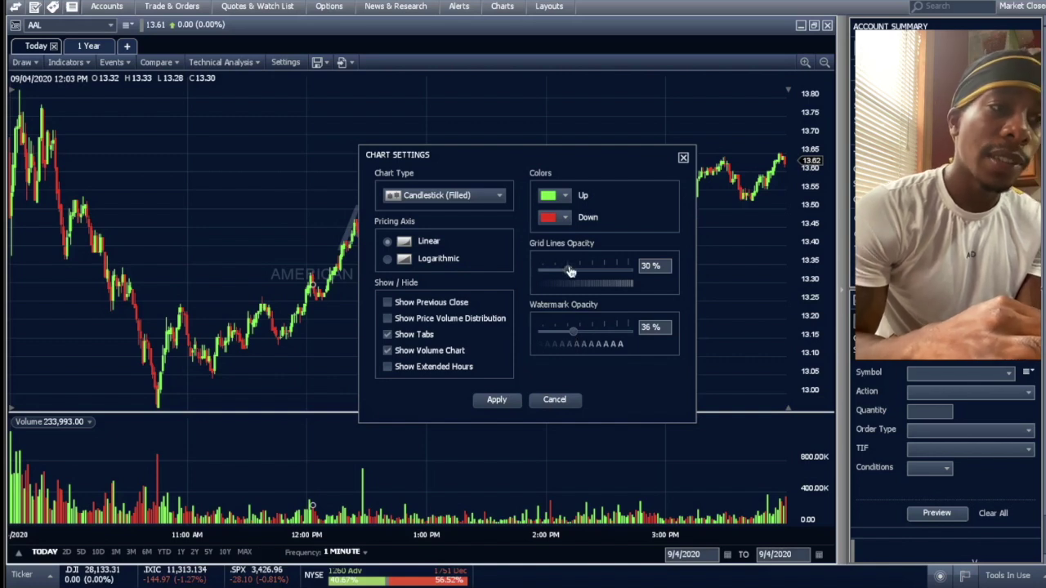
left_click_drag(570, 277, 591, 278)
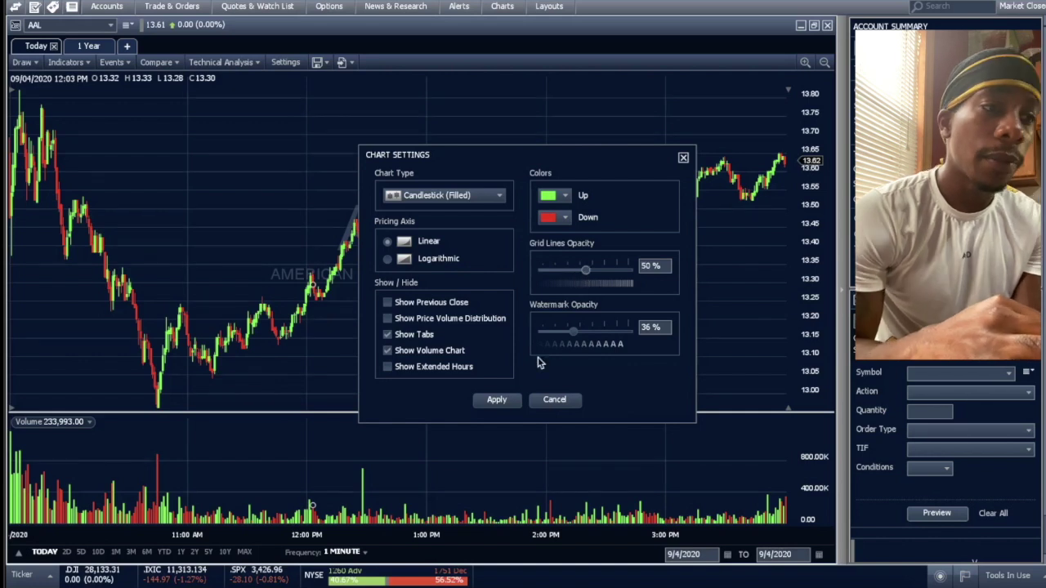
left_click(504, 403)
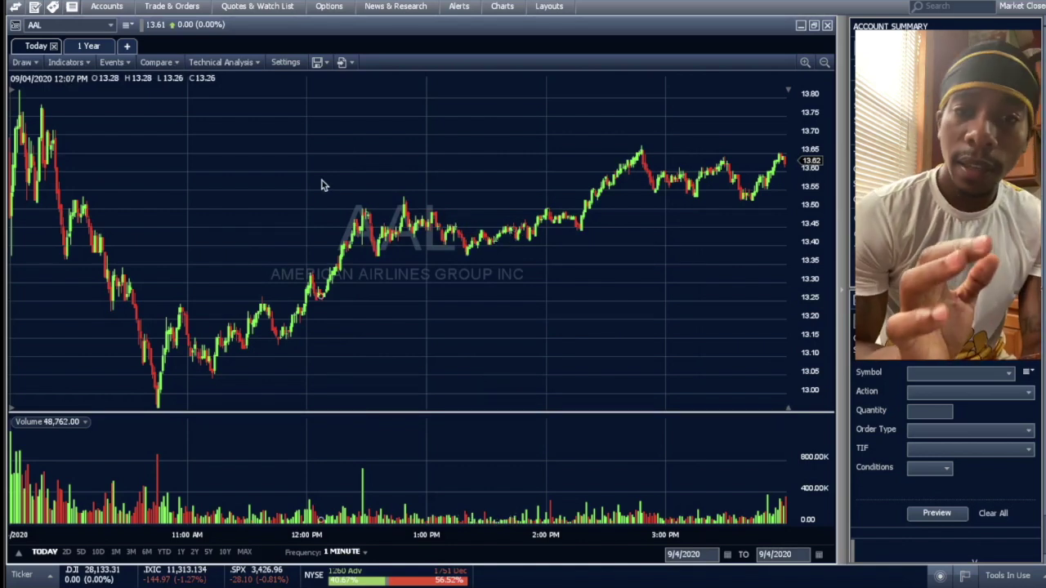
- Try to show the support and resistance levels on today's 1-minute chart
left_click(245, 66)
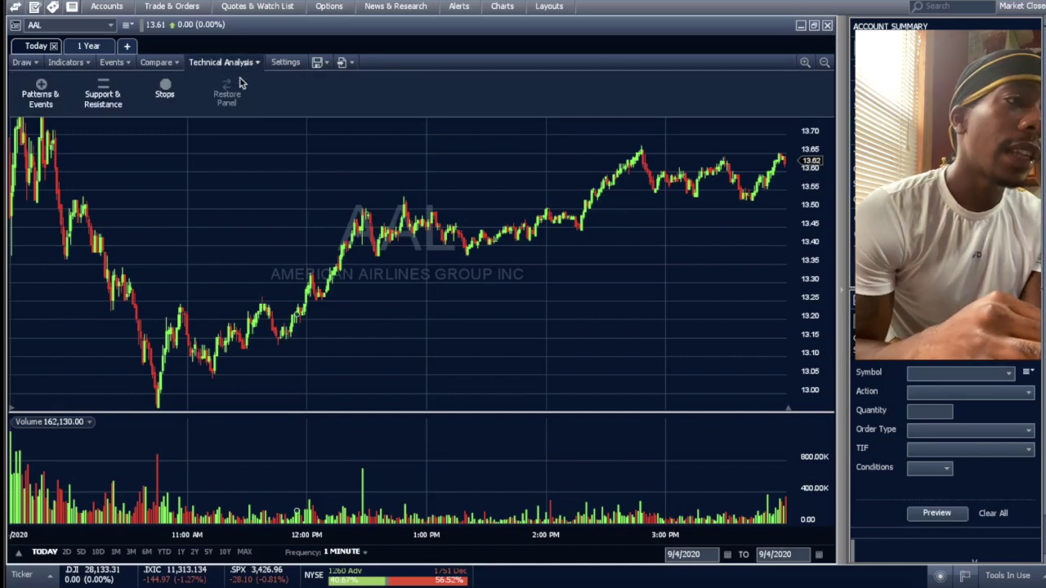
left_click(111, 97)
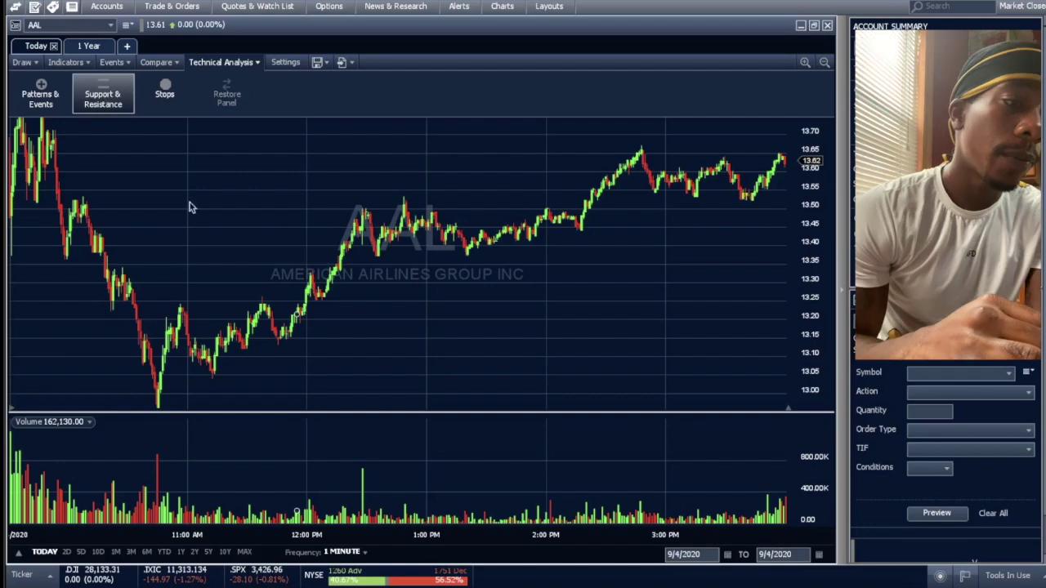
left_click(103, 99)
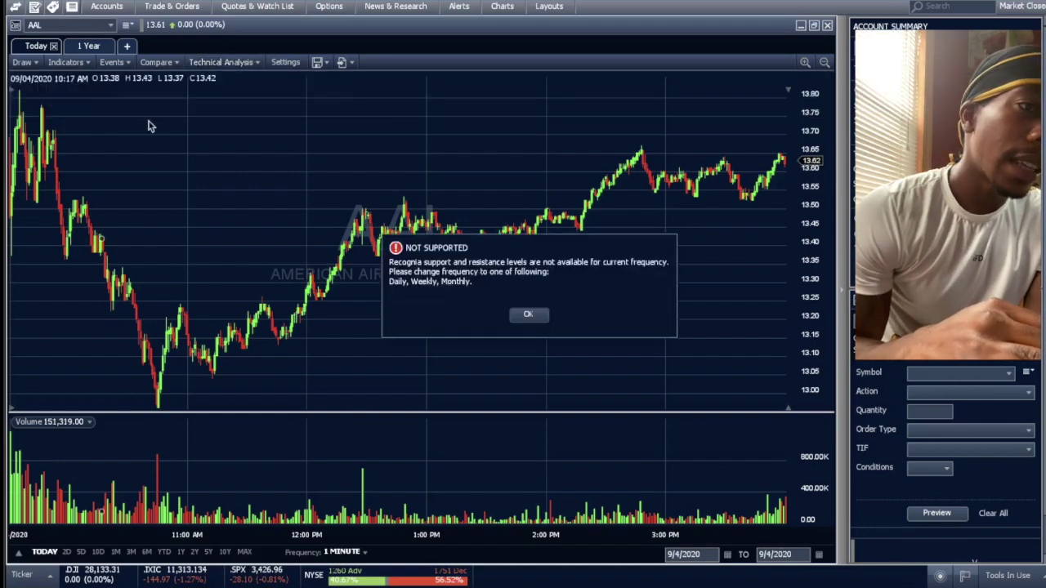
left_click(529, 315)
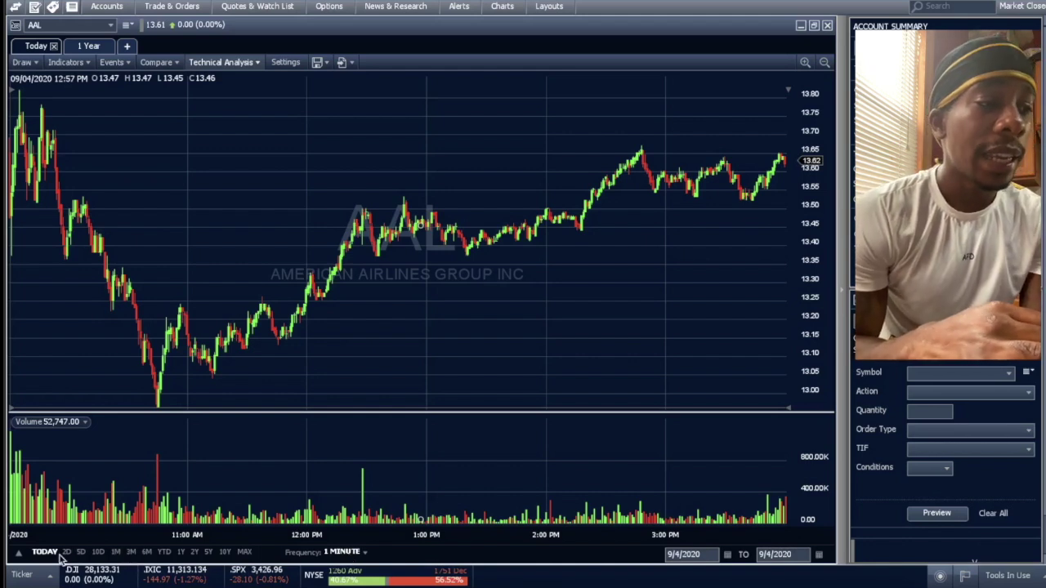
- Switch the chart to the six-month timeframe and show its support and resistance levels, toggling them off and on to compare
left_click(148, 553)
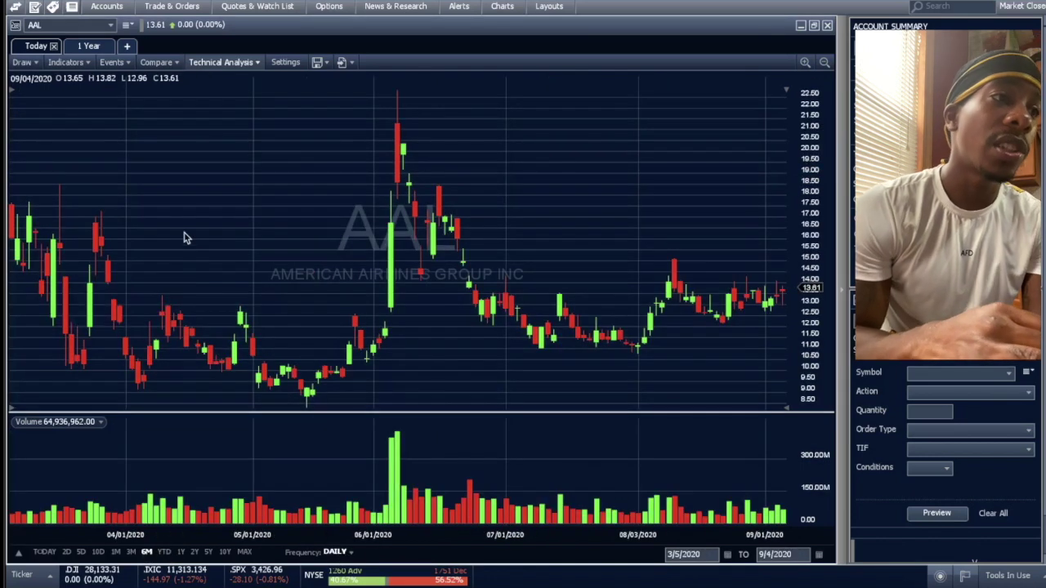
left_click(228, 63)
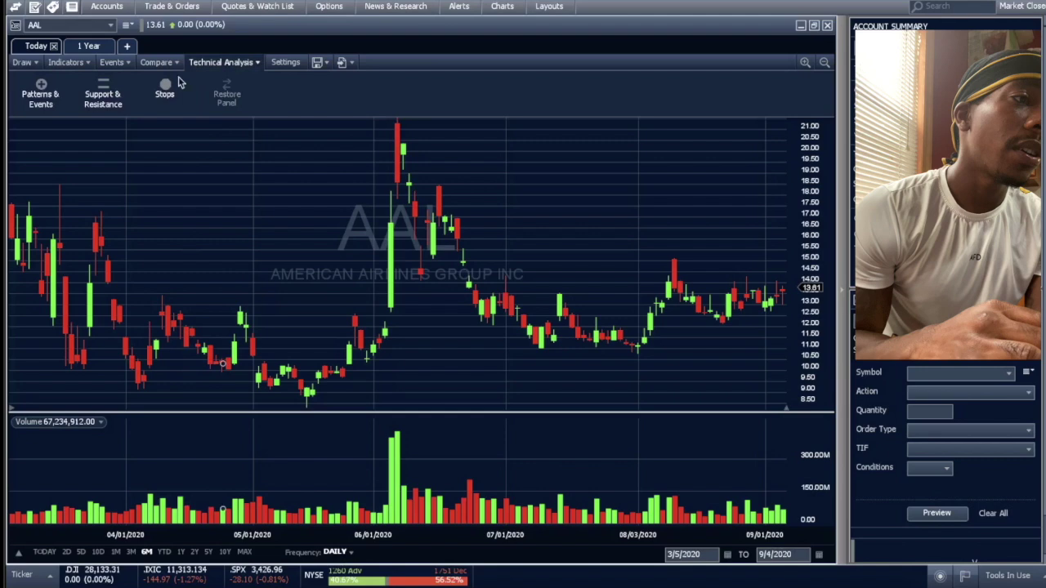
left_click(109, 90)
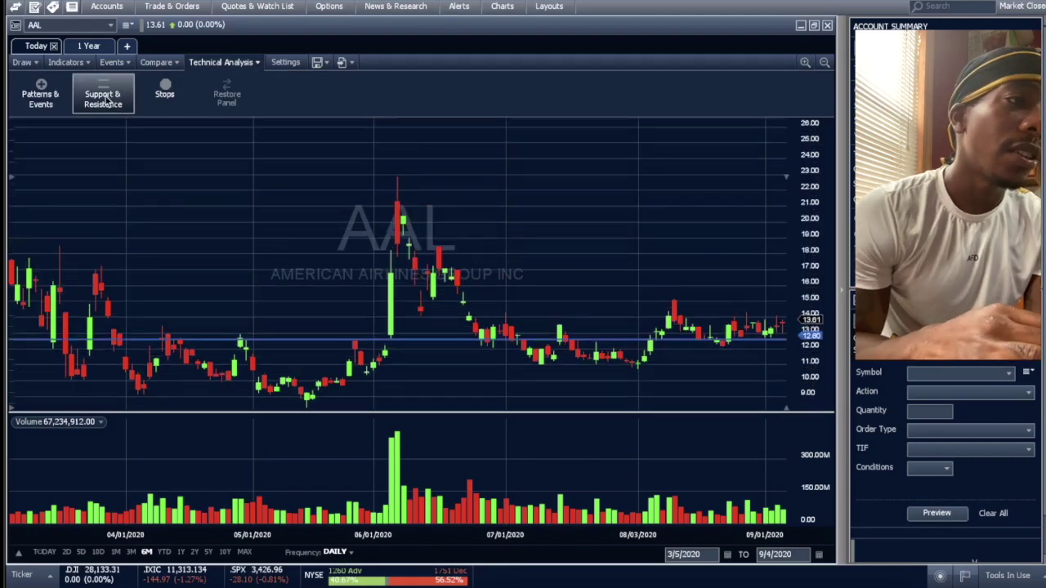
left_click(111, 101)
left_click(115, 108)
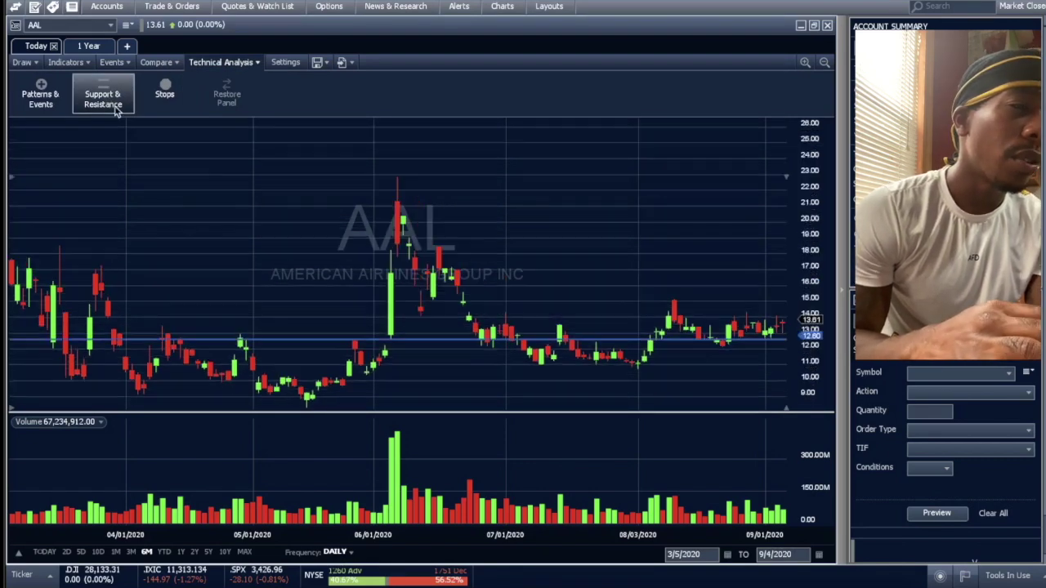
left_click(117, 109)
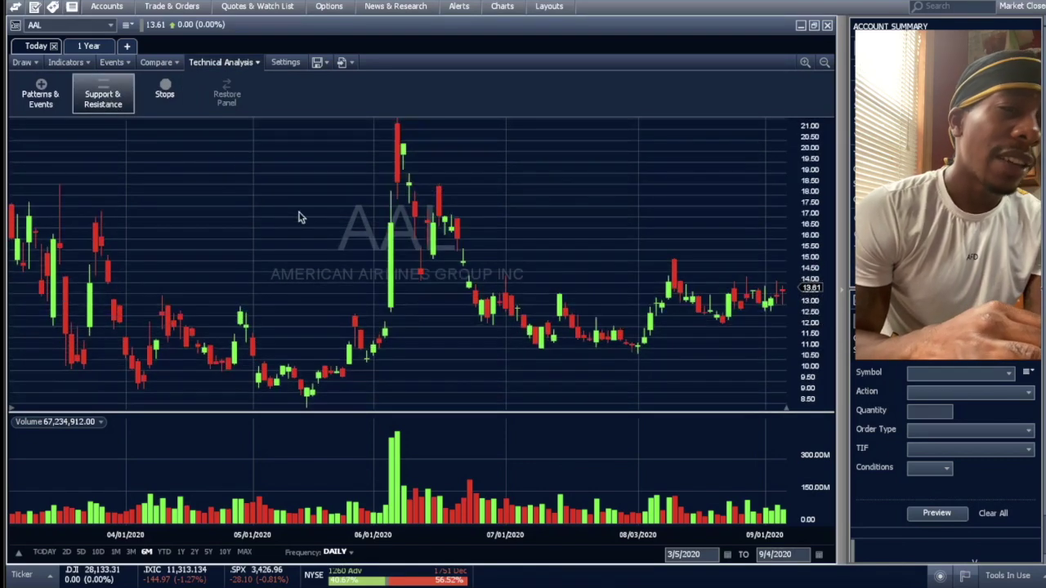
left_click(117, 109)
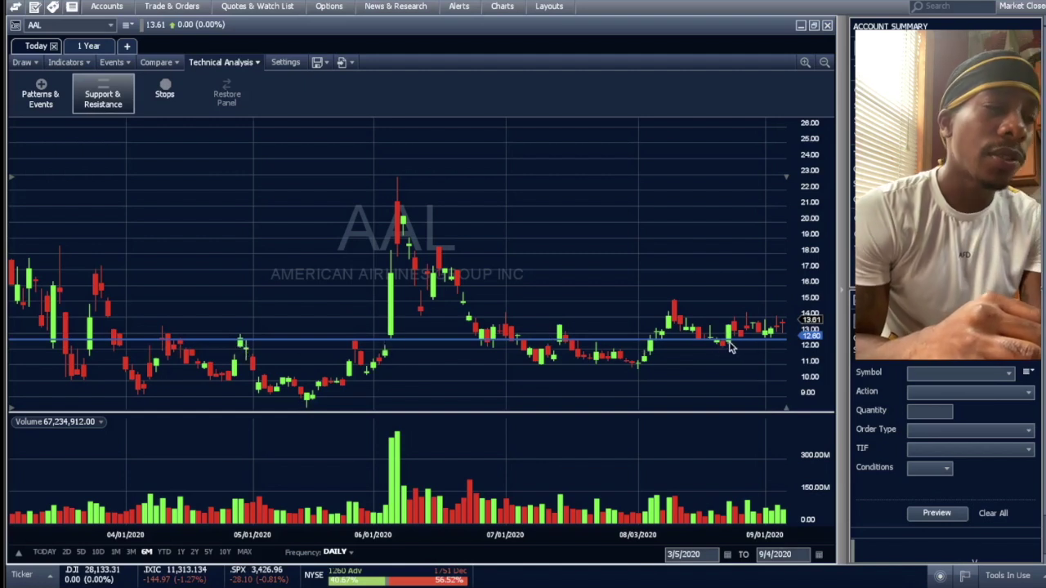
left_click(257, 66)
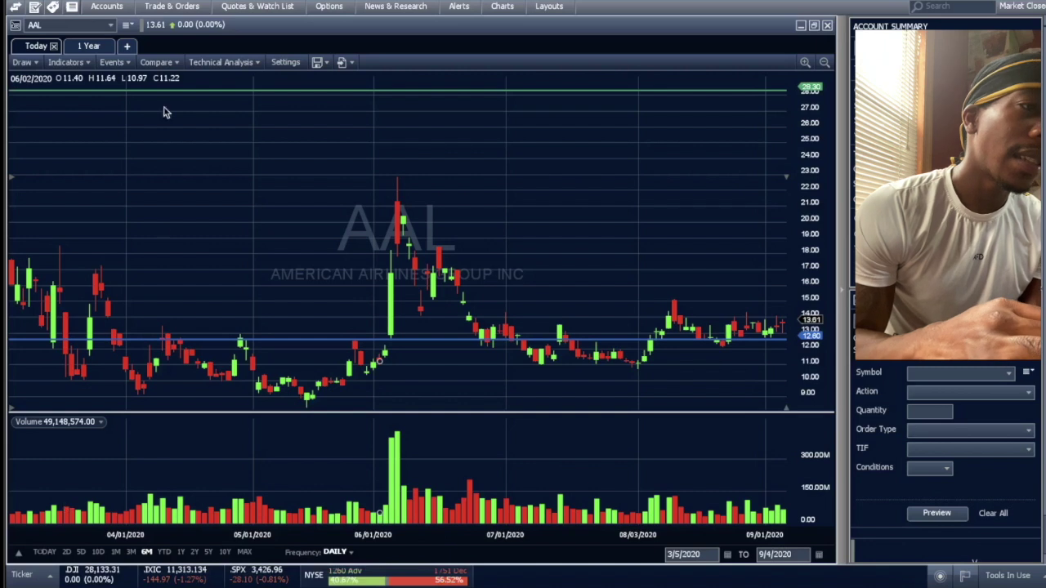
- Hide the support and resistance levels and switch the chart back to today's timeframe
left_click(215, 63)
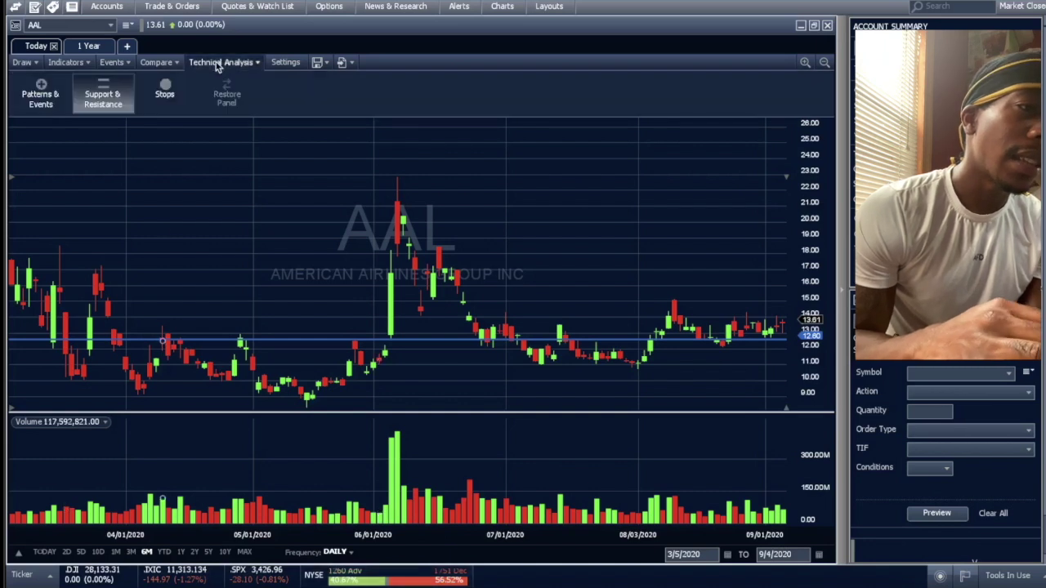
left_click(97, 95)
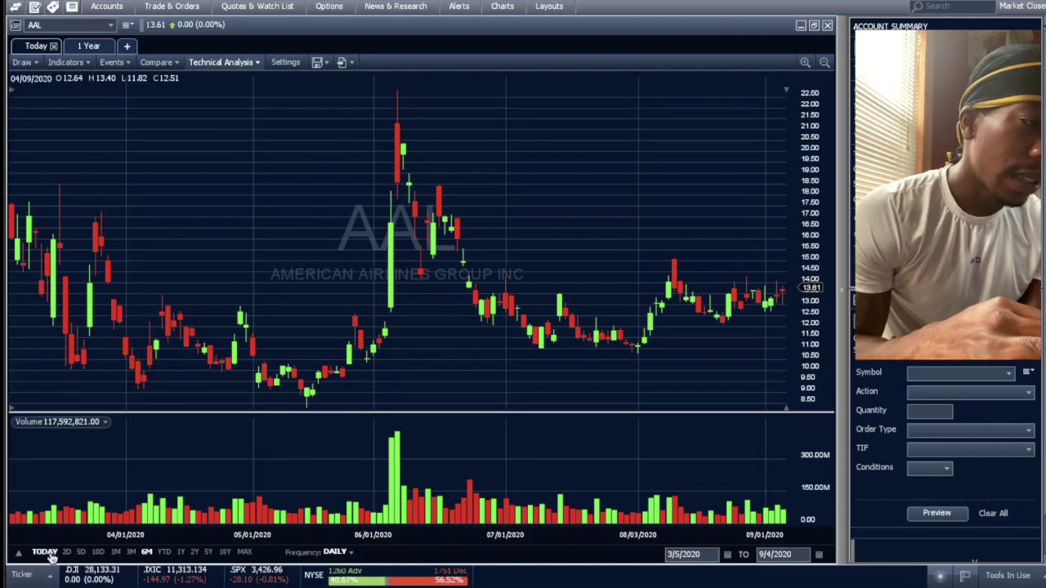
left_click(45, 552)
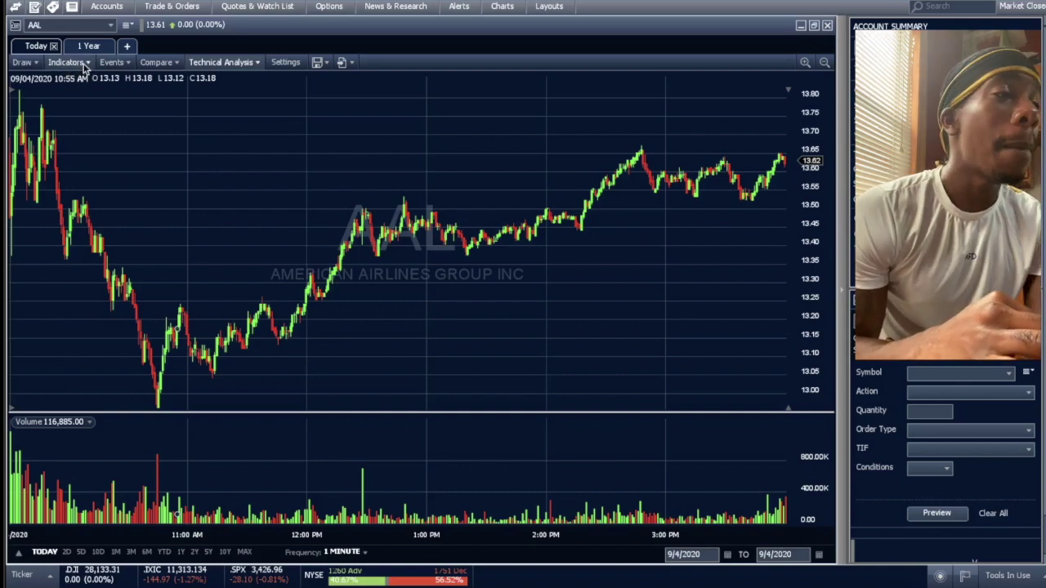
- Preview several indicators on today's chart, including Directional Movement, Ichimoku Cloud, MACD, Chande Momentum Oscillator, VIX, Bollinger Band Width and Bollinger Band
left_click(82, 63)
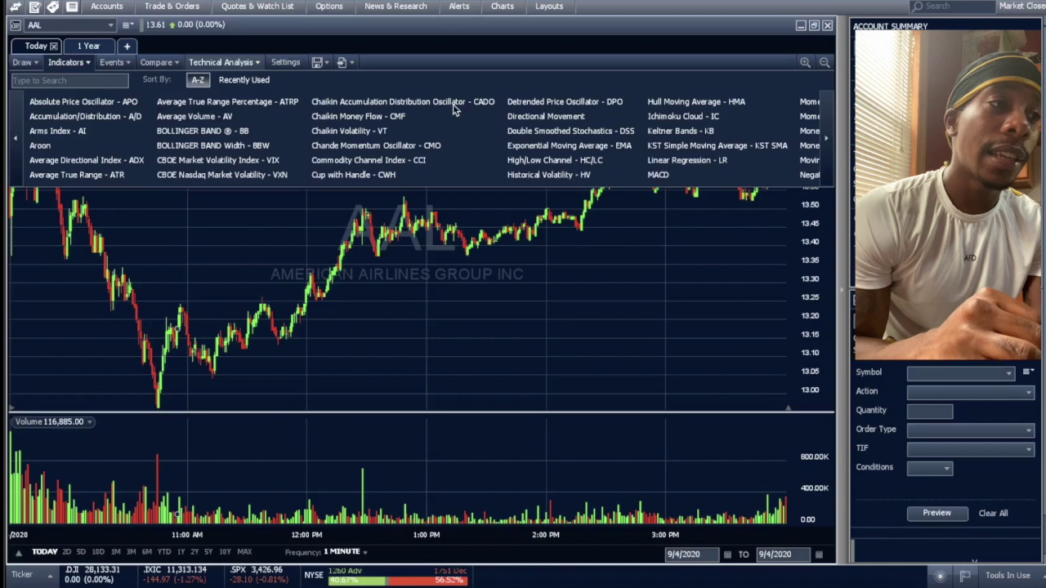
left_click(228, 101)
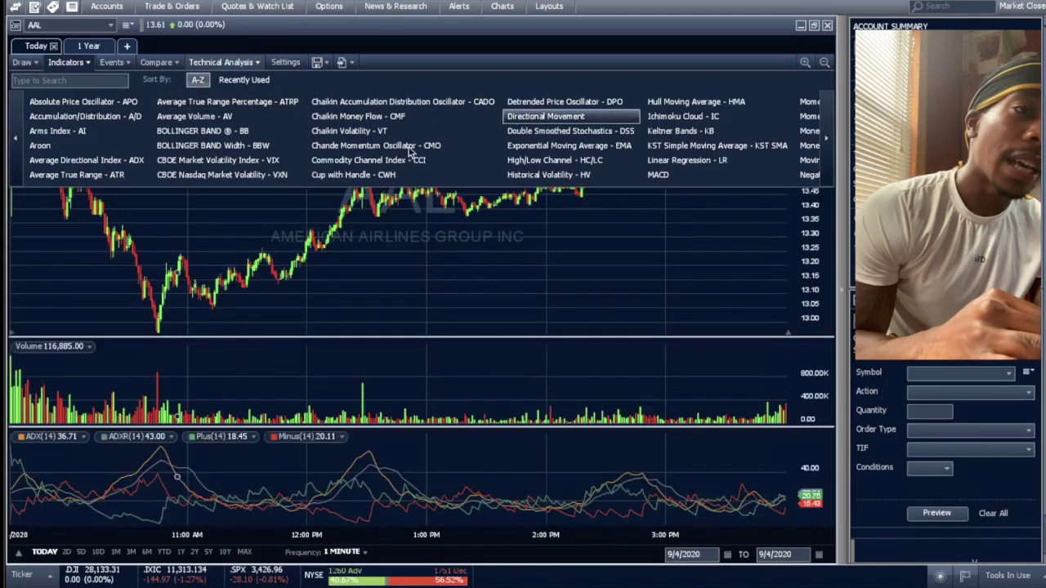
left_click(564, 131)
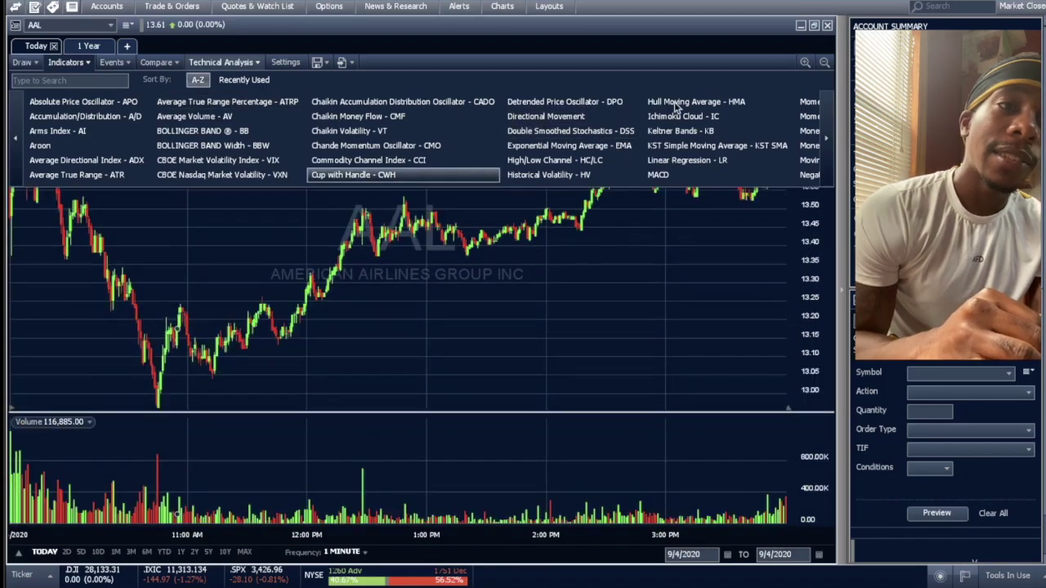
left_click(569, 145)
left_click(693, 119)
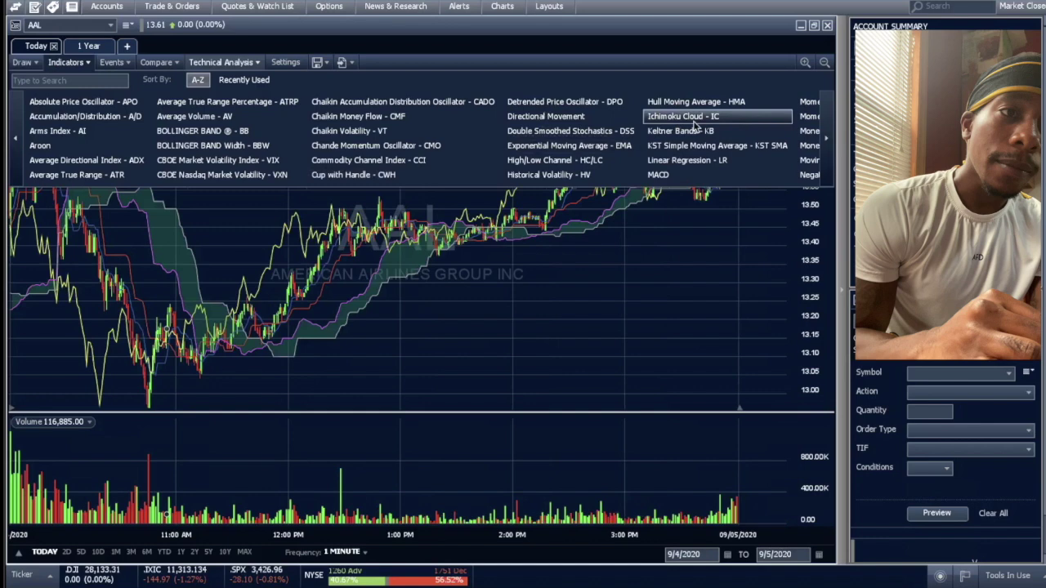
left_click(701, 174)
left_click(663, 175)
left_click(663, 175)
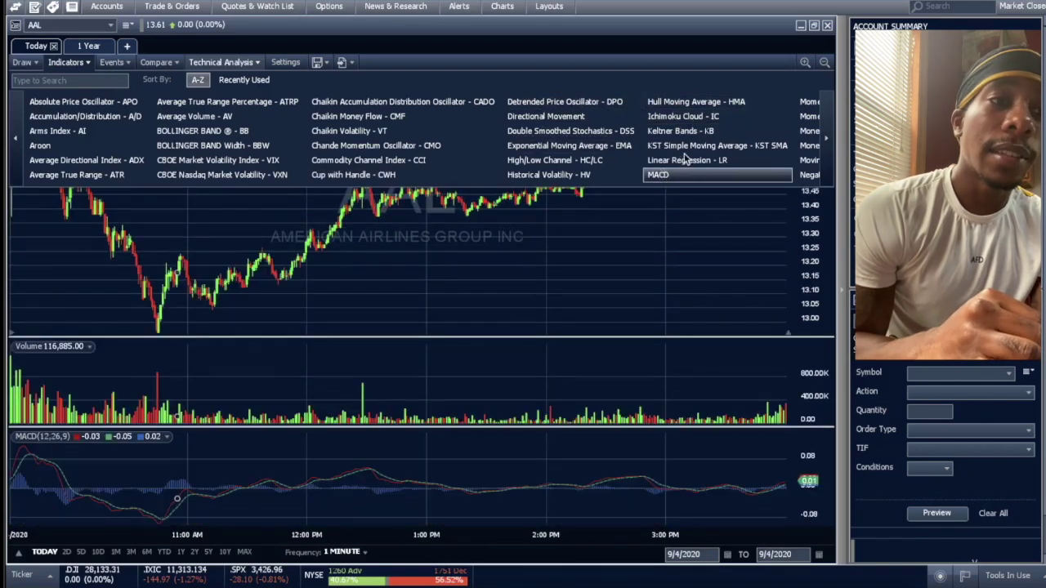
left_click(521, 160)
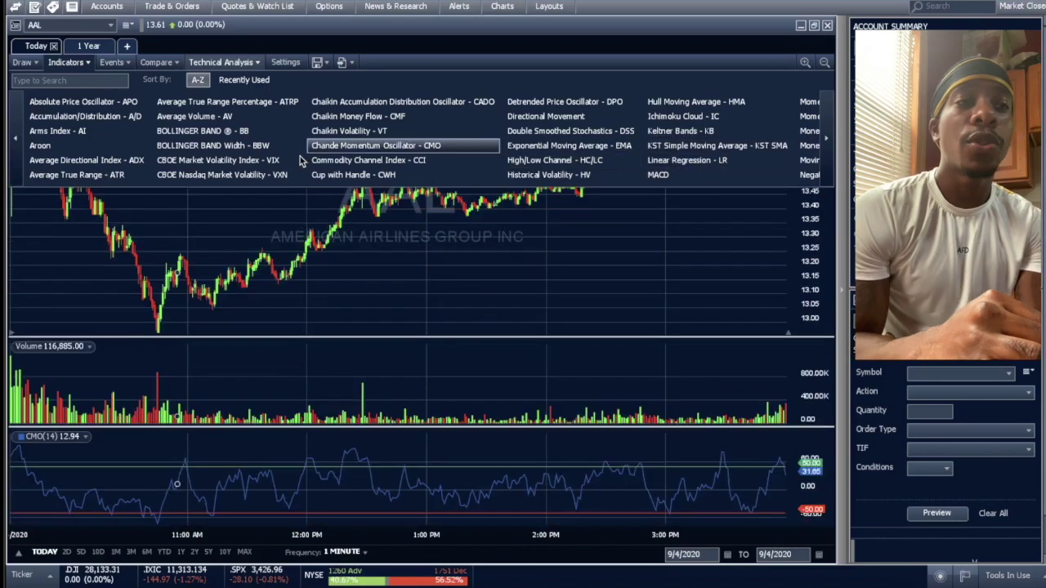
left_click(300, 161)
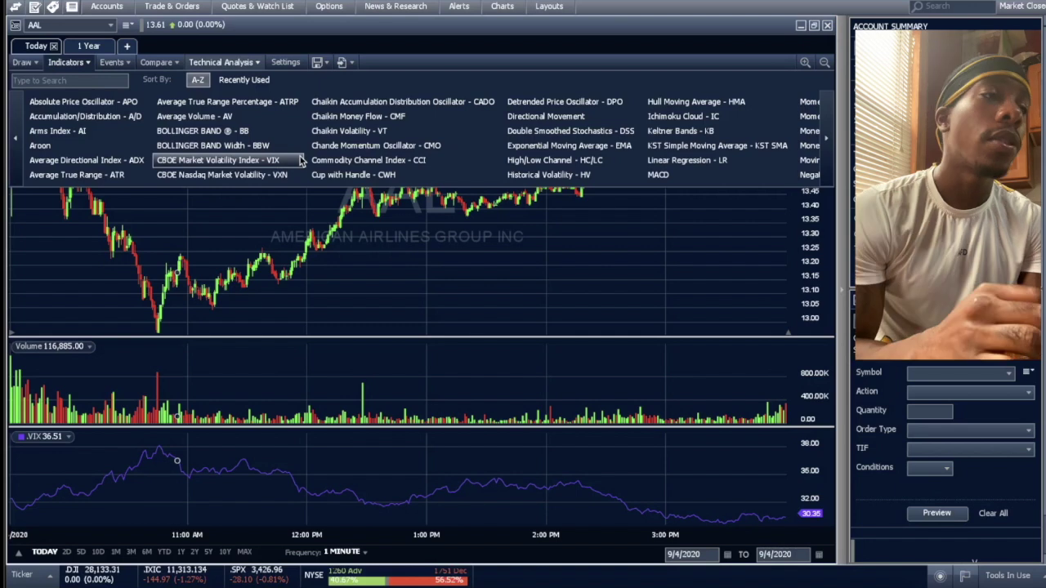
left_click(181, 146)
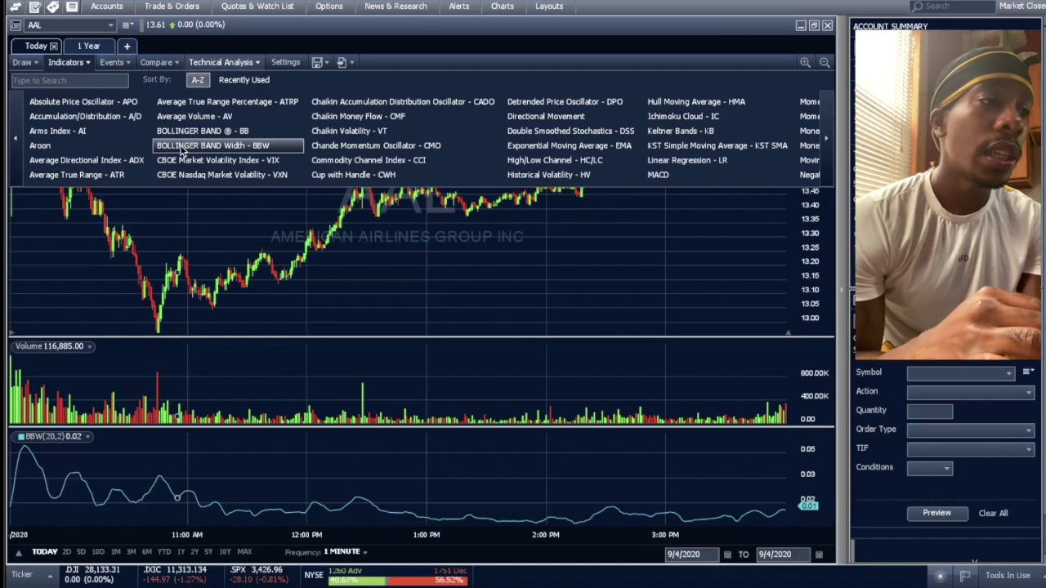
left_click(188, 131)
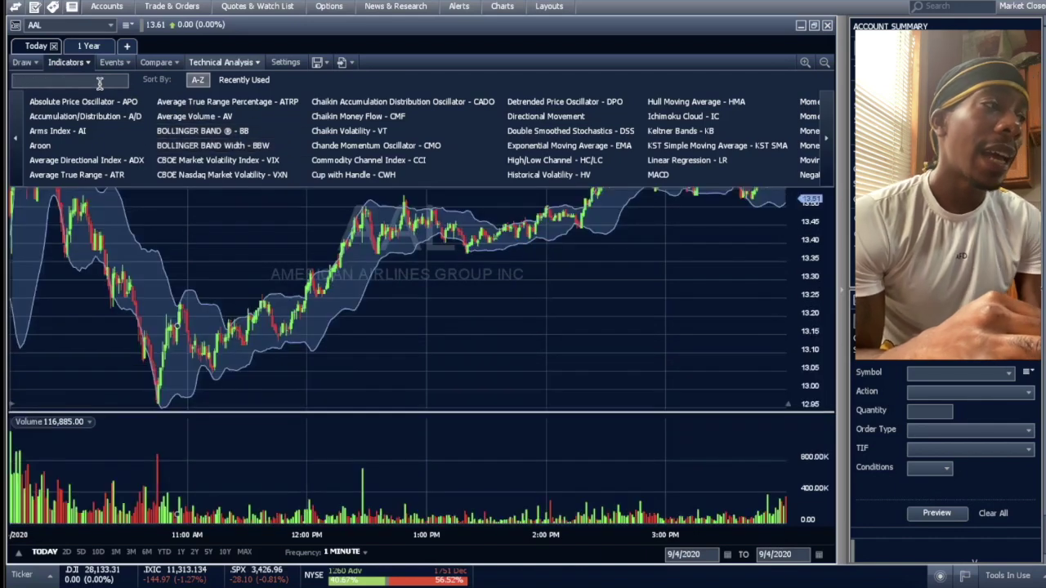
- Search the indicators for "adx" and add the Average Directional Index to the chart
type("adx")
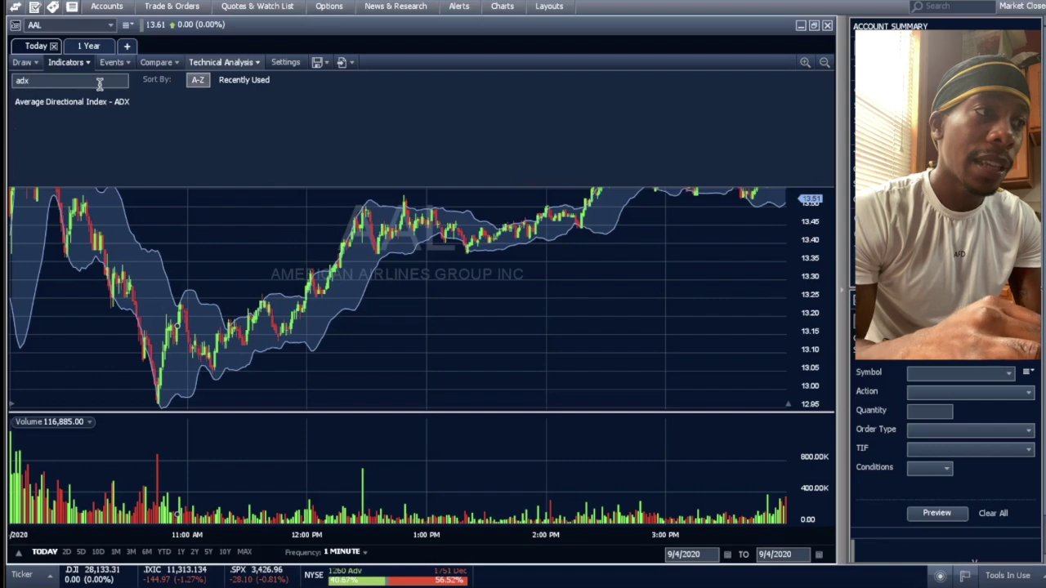
left_click(102, 107)
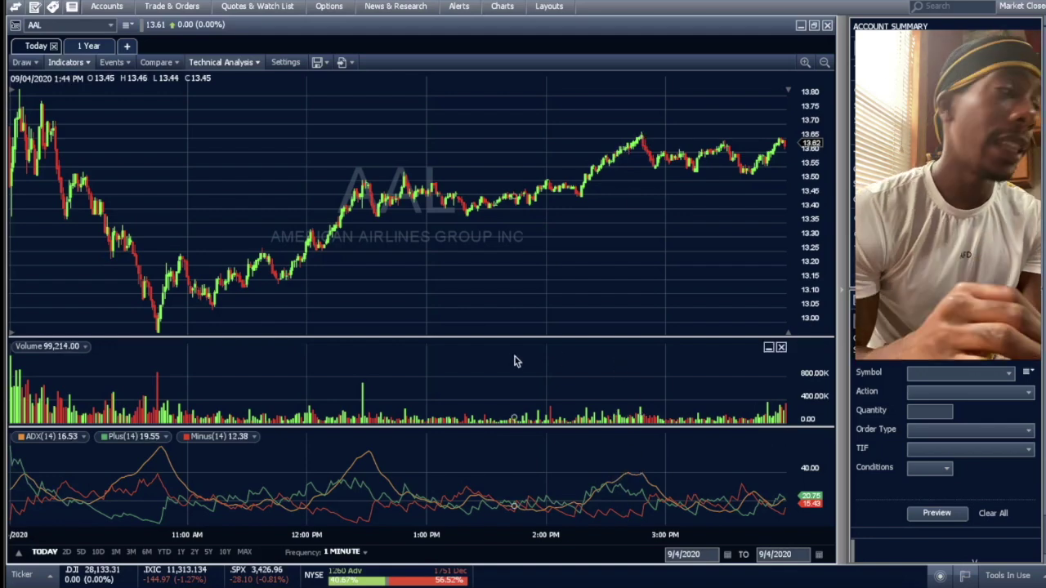
- Add an Exponential Moving Average to the chart and apply its settings with a period of 20
left_click(67, 63)
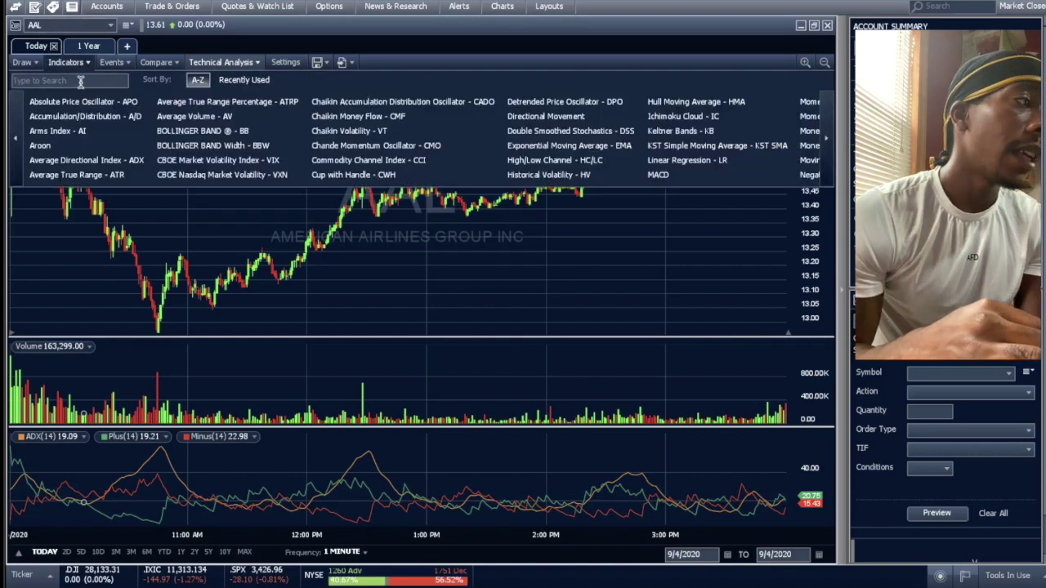
left_click(80, 81)
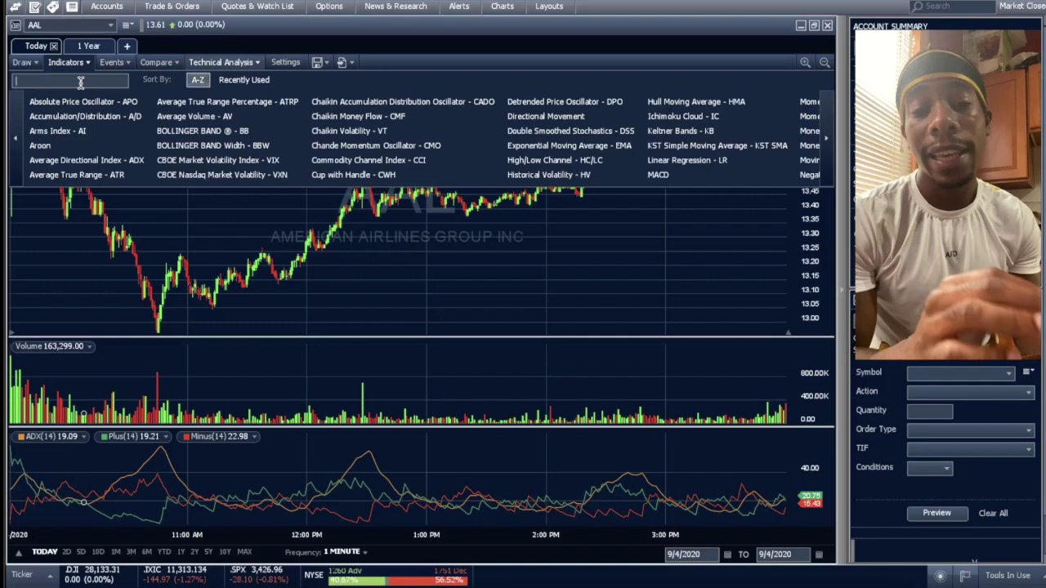
type("ema")
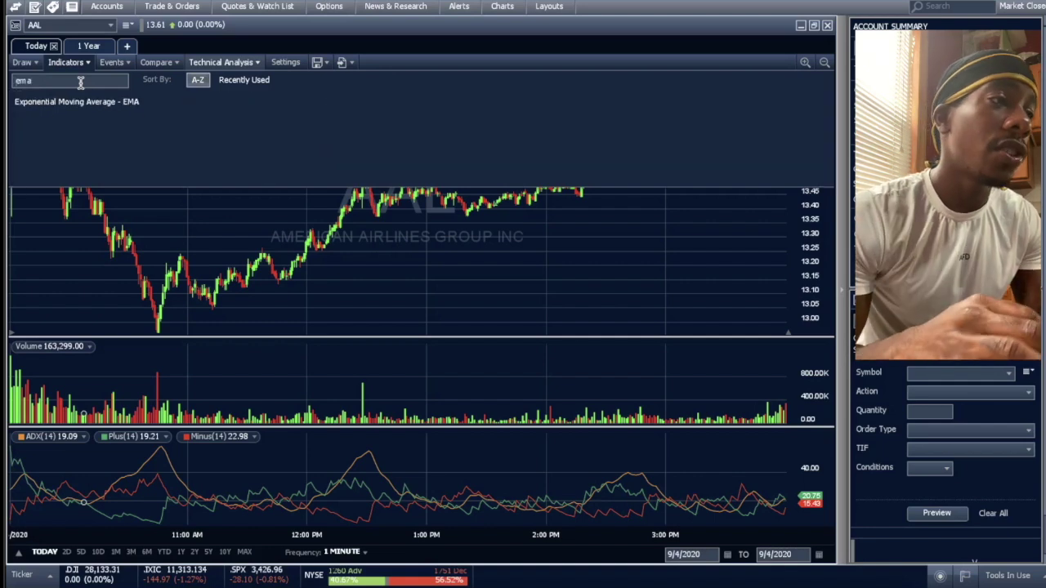
left_click(86, 102)
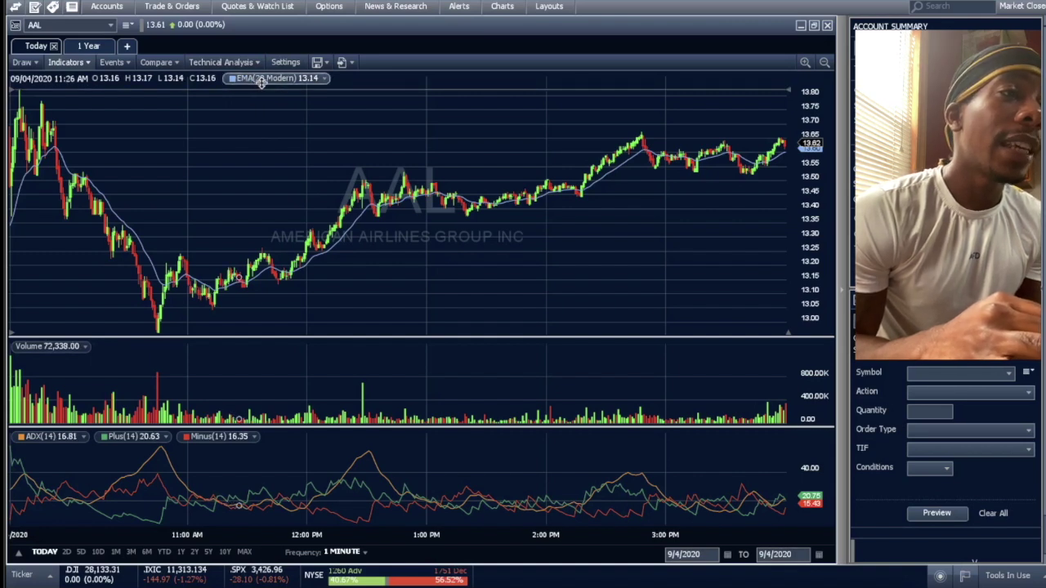
left_click(322, 79)
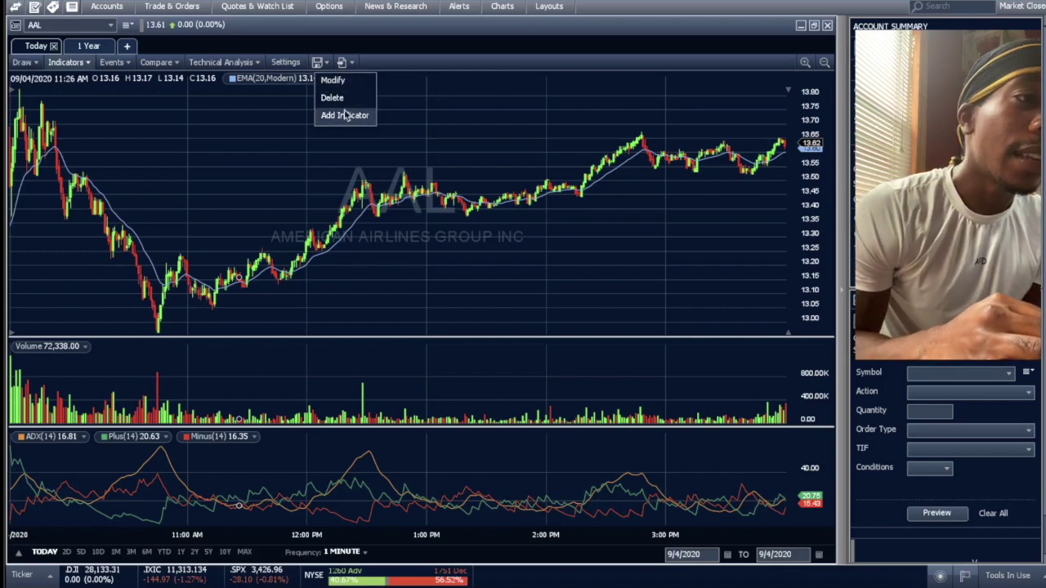
left_click(344, 81)
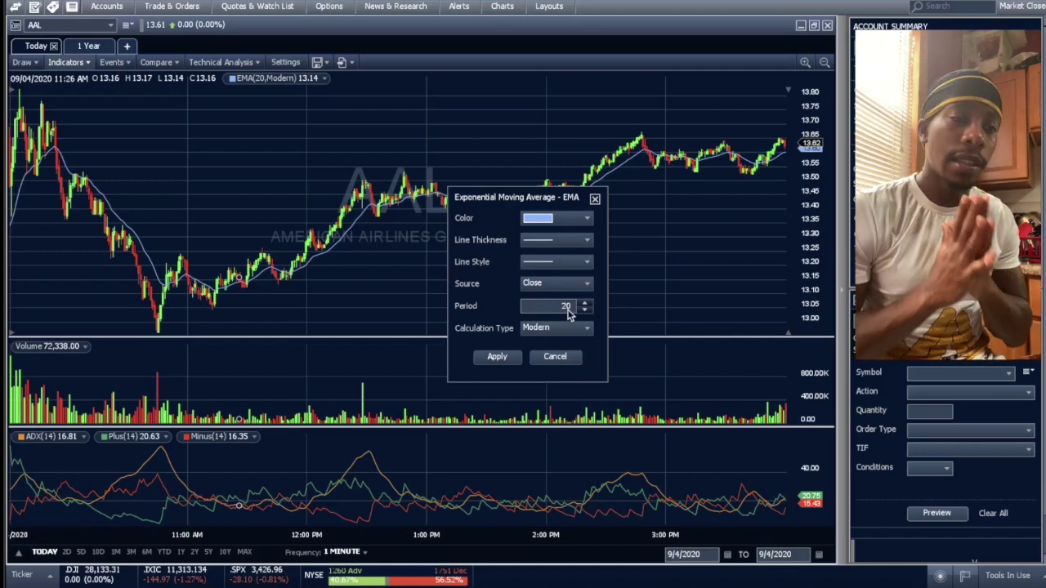
left_click(500, 360)
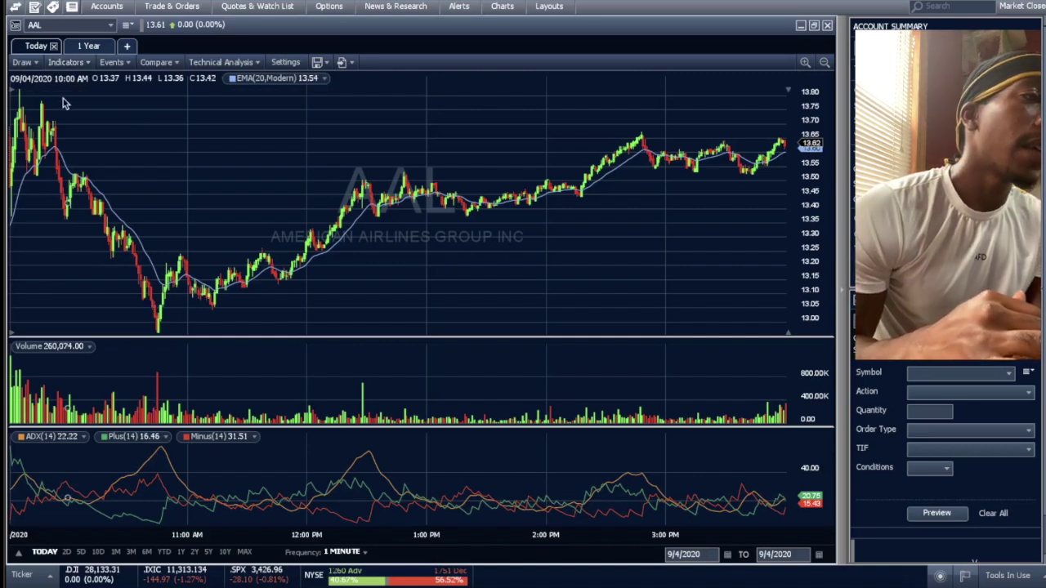
- Add a second Exponential Moving Average to the chart and set its period to 10
left_click(80, 67)
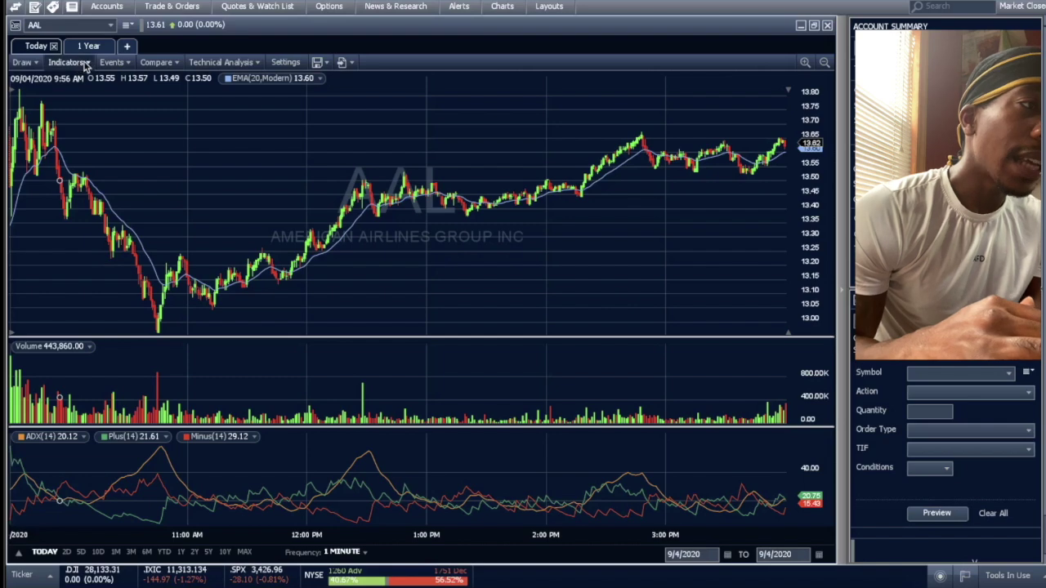
left_click(261, 105)
left_click(85, 80)
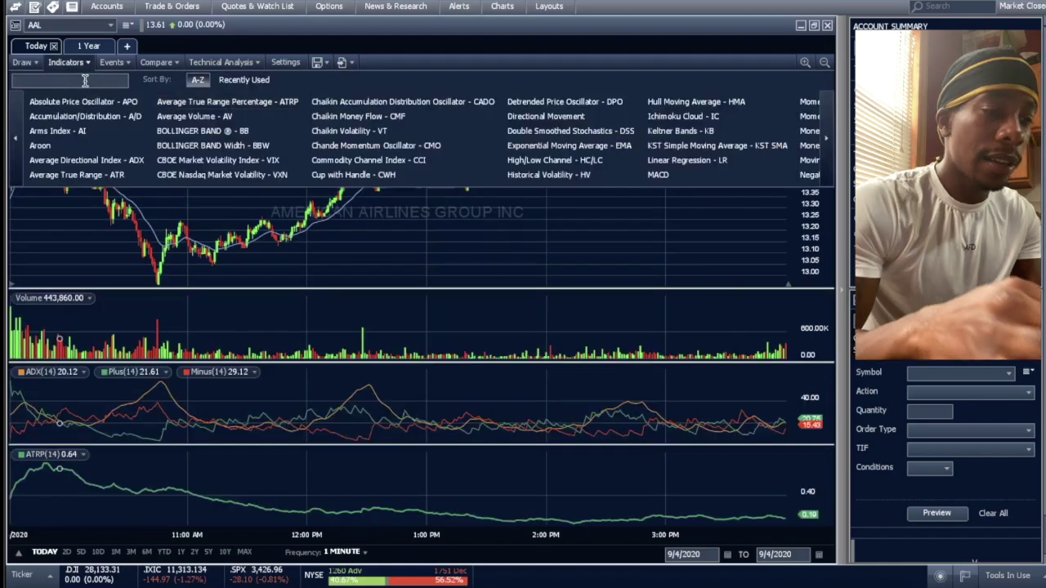
type("ema")
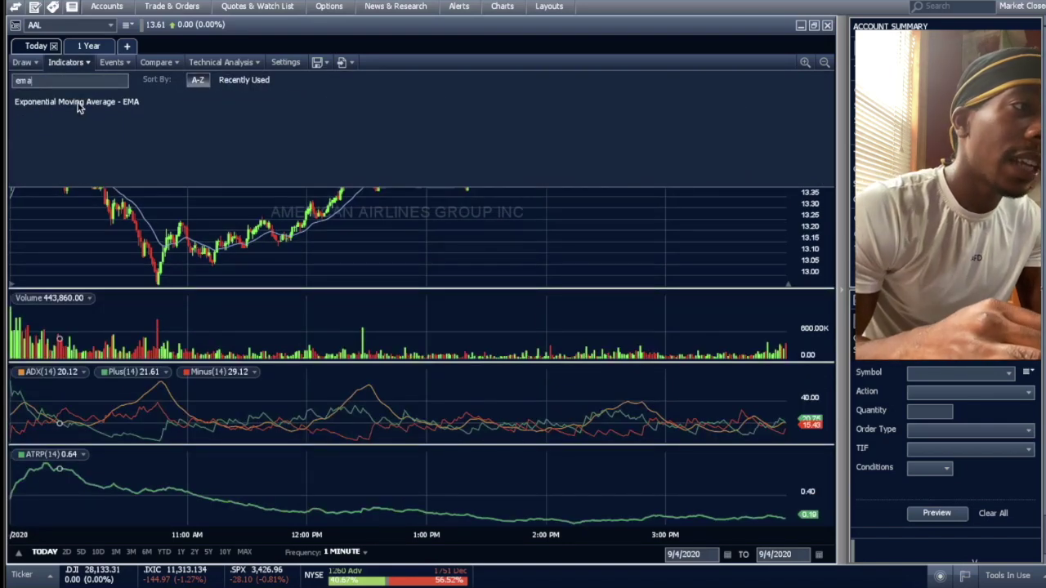
left_click(78, 103)
left_click(442, 79)
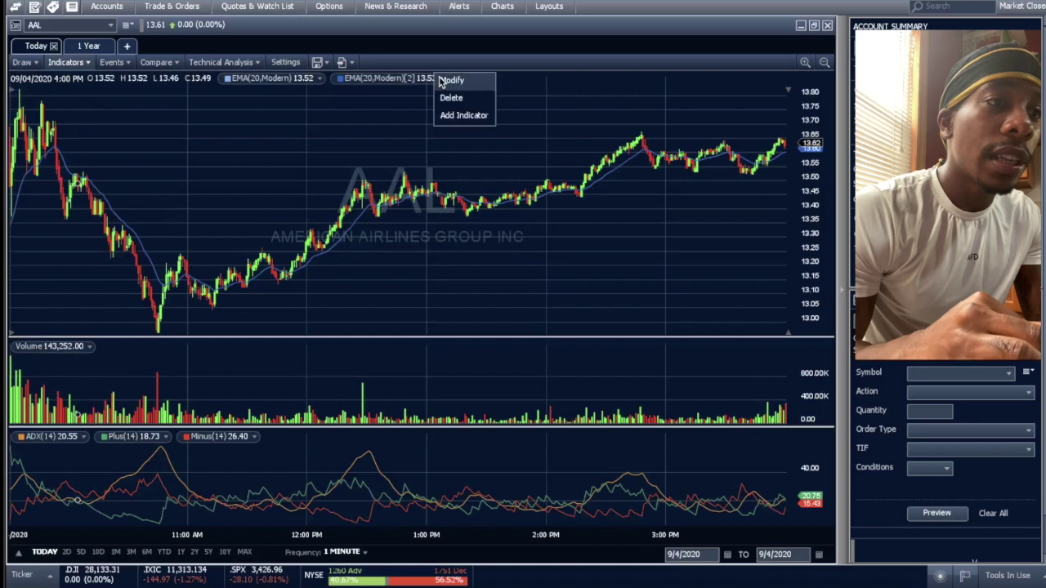
left_click(449, 82)
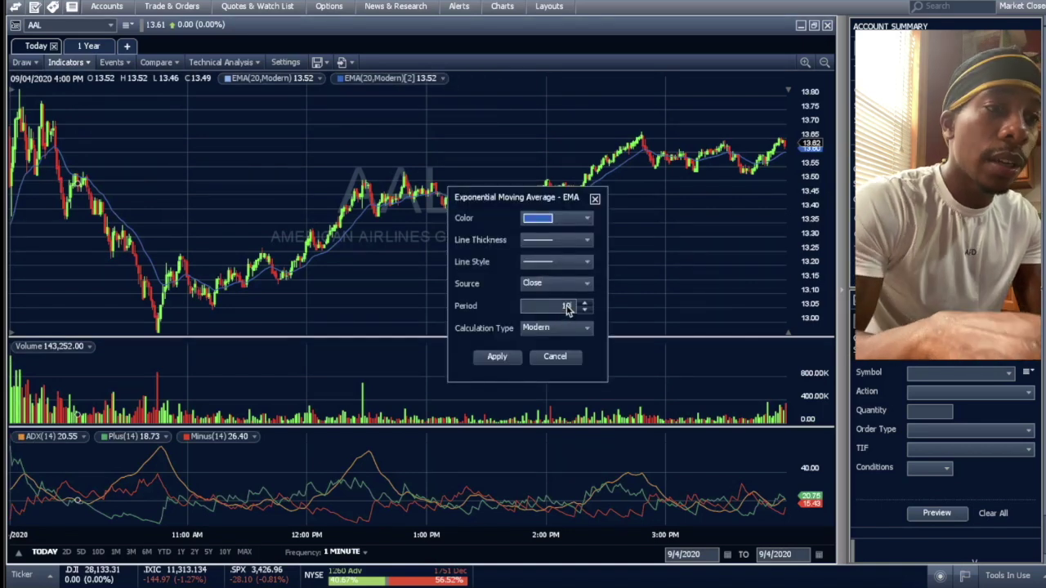
left_click(497, 358)
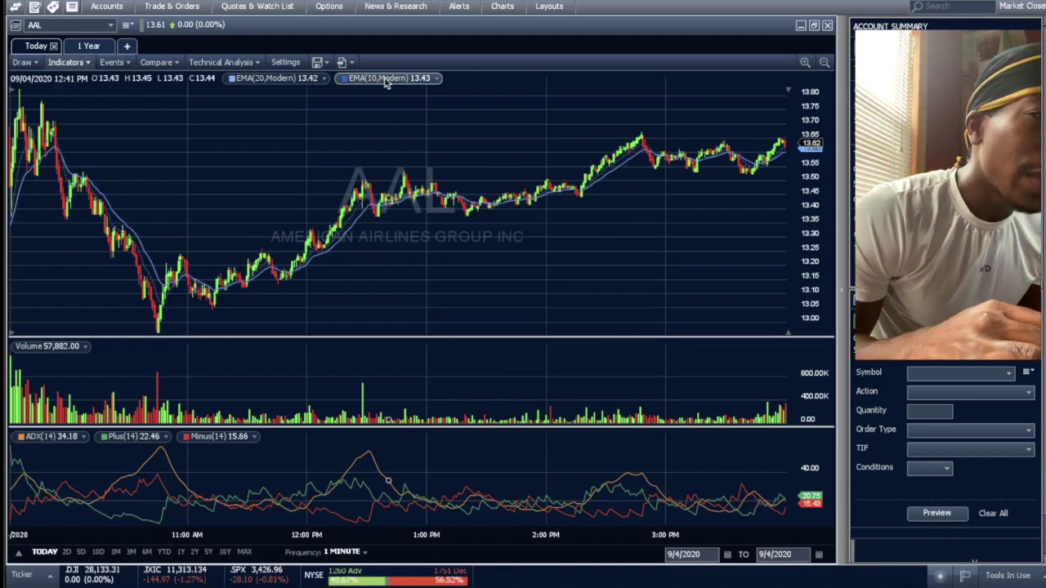
- Change the line color of the 10-period EMA to magenta and apply it
left_click(434, 78)
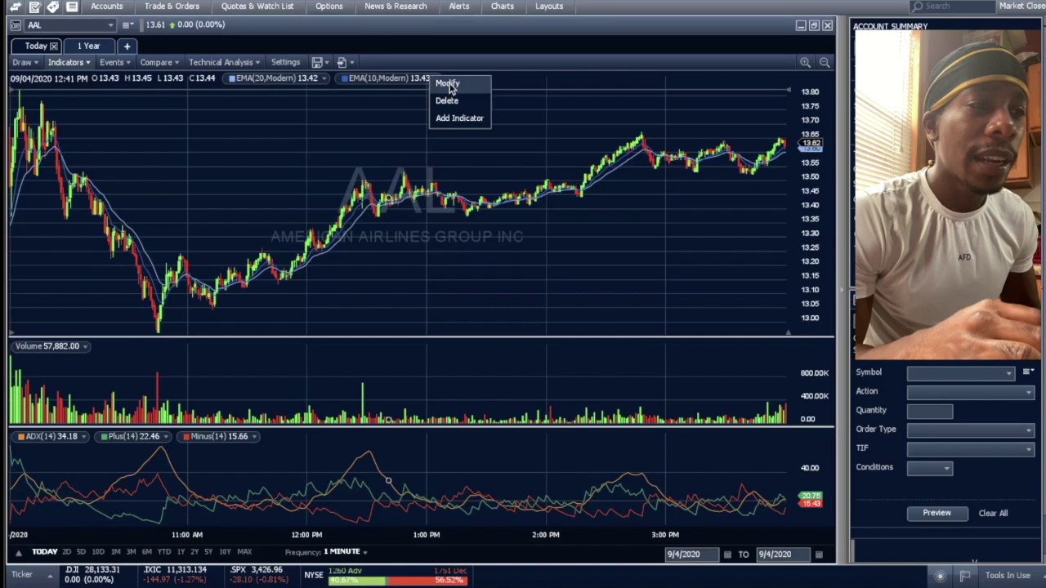
left_click(450, 85)
left_click(556, 222)
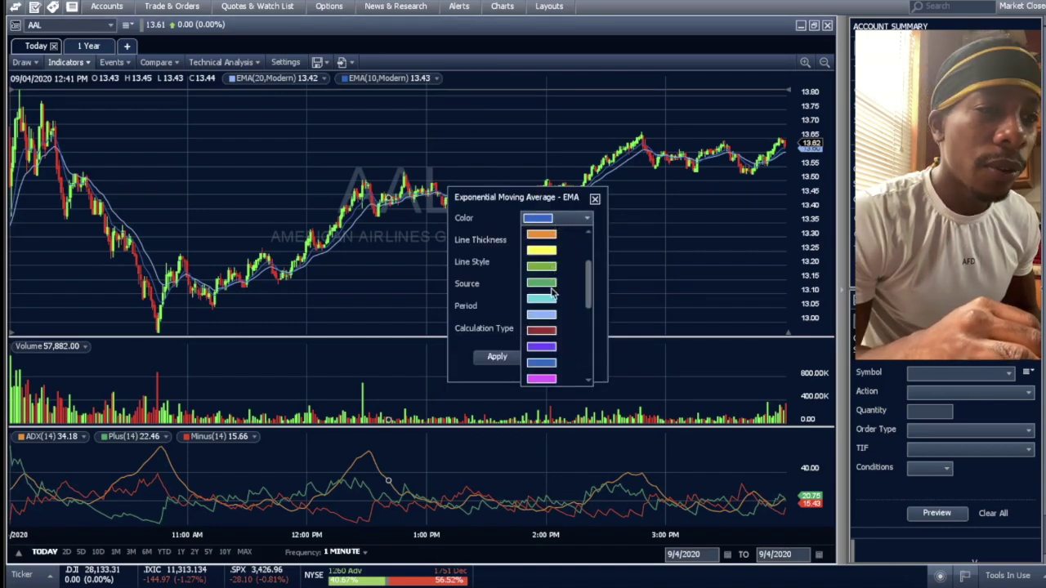
left_click(551, 379)
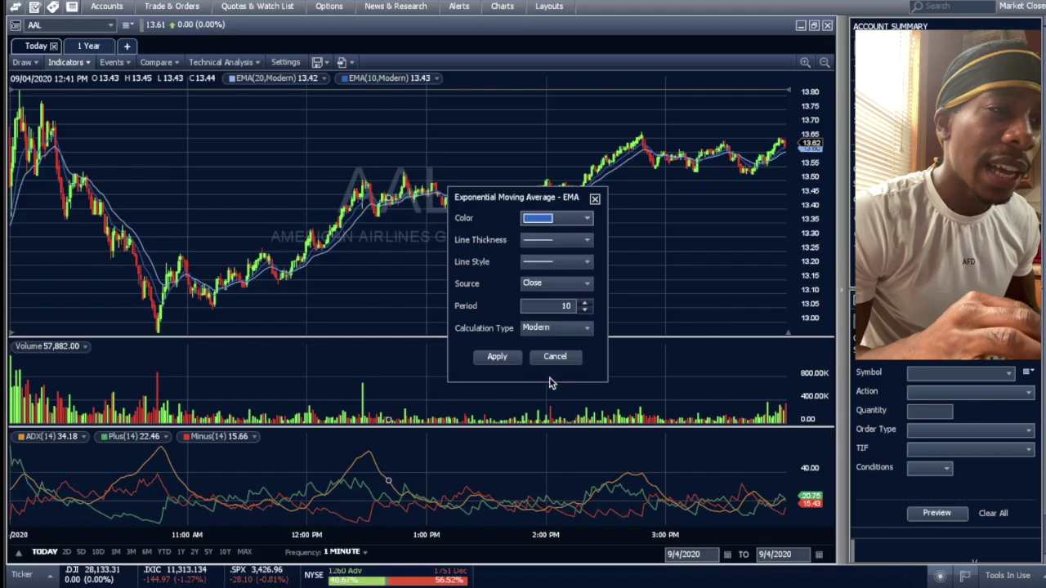
left_click(505, 361)
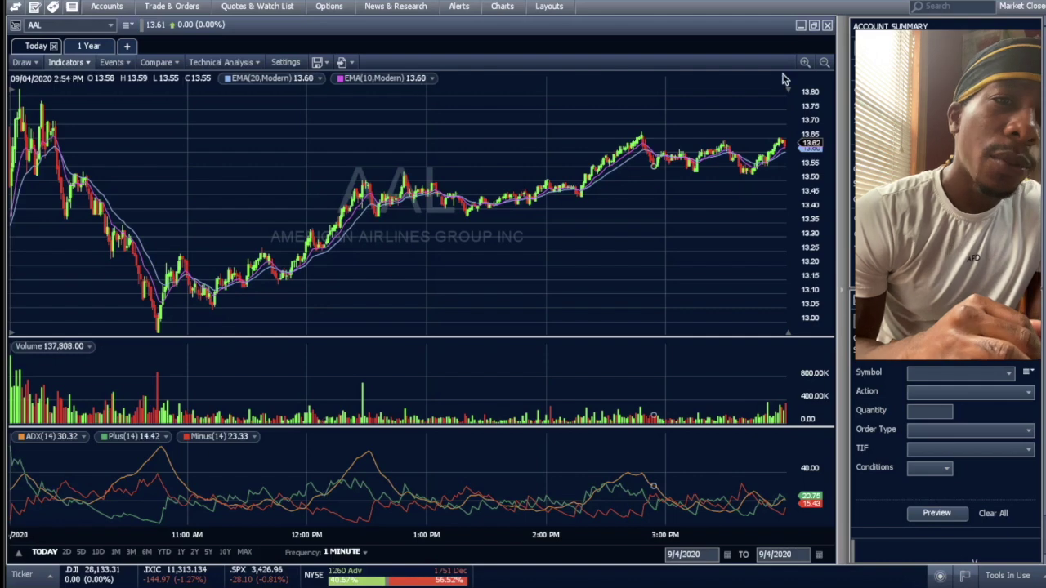
- Add a third Exponential Moving Average to today's 1-minute chart
left_click(804, 65)
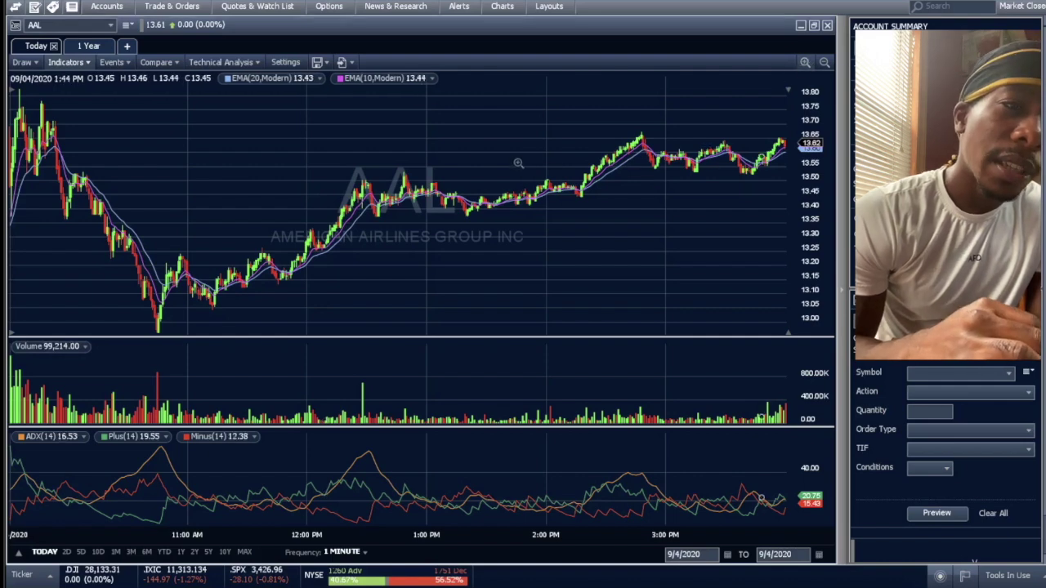
left_click_drag(529, 159, 752, 164)
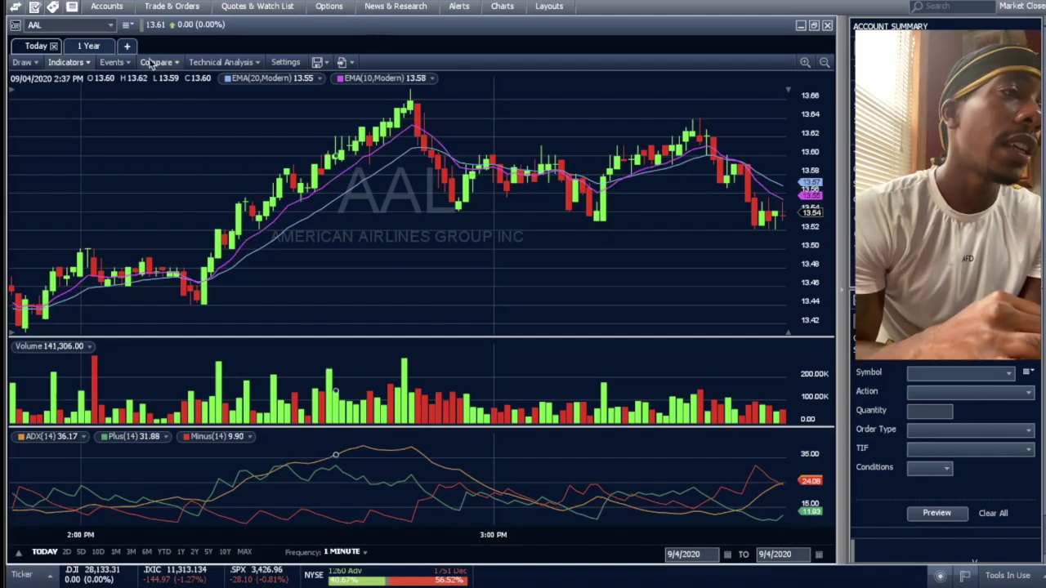
left_click(75, 63)
left_click(81, 79)
type("ema")
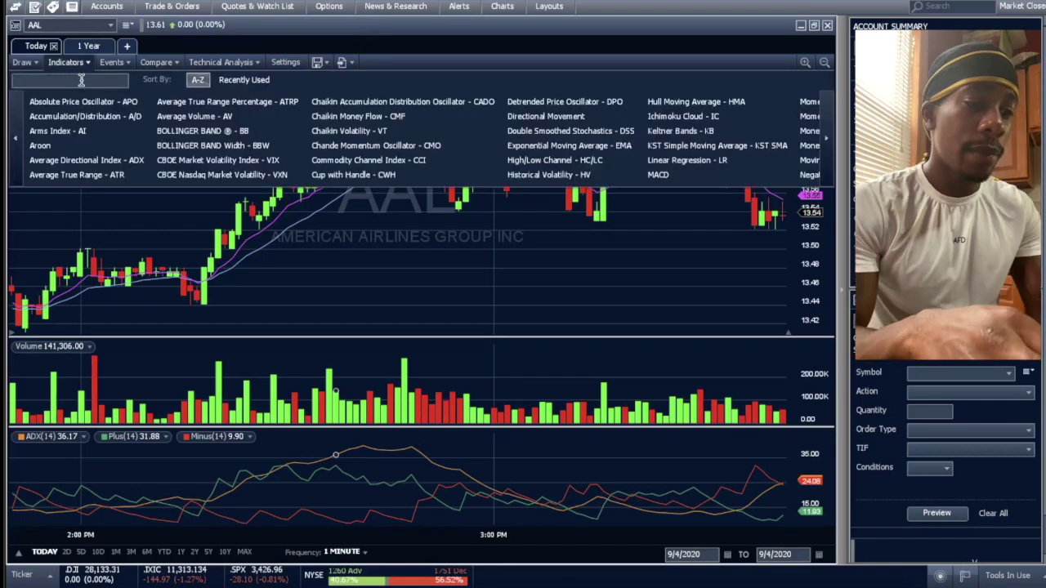
left_click(88, 104)
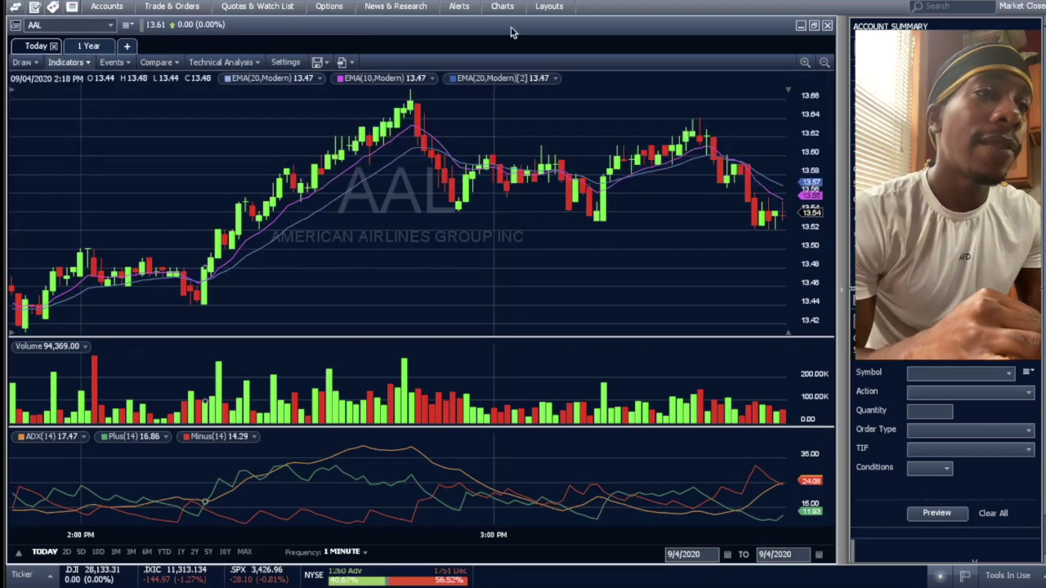
- Modify the third Exponential Moving Average to a period of 30 with an orange line color, and apply the settings
left_click(527, 80)
left_click(531, 82)
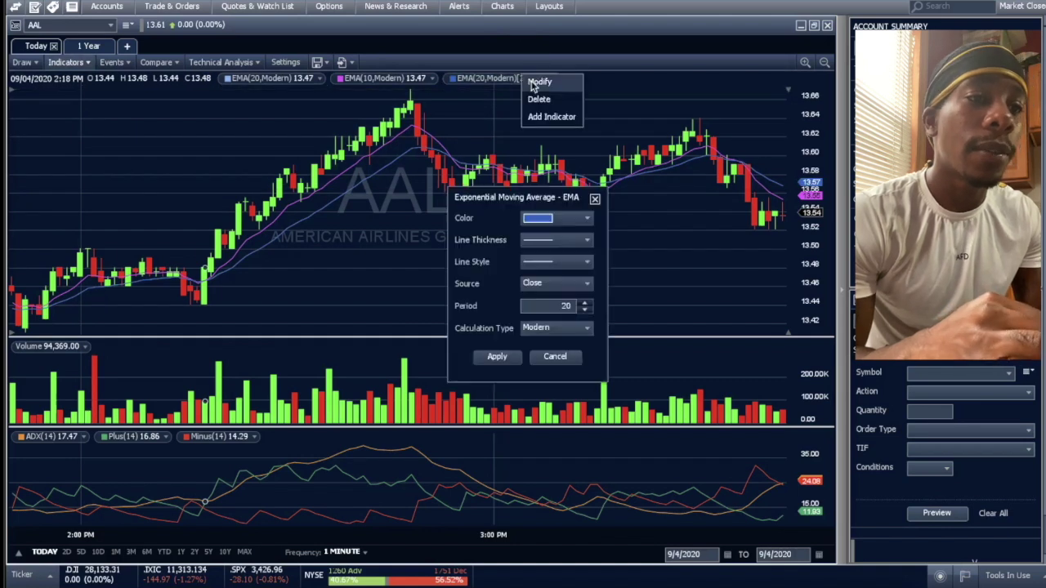
double_click(567, 309)
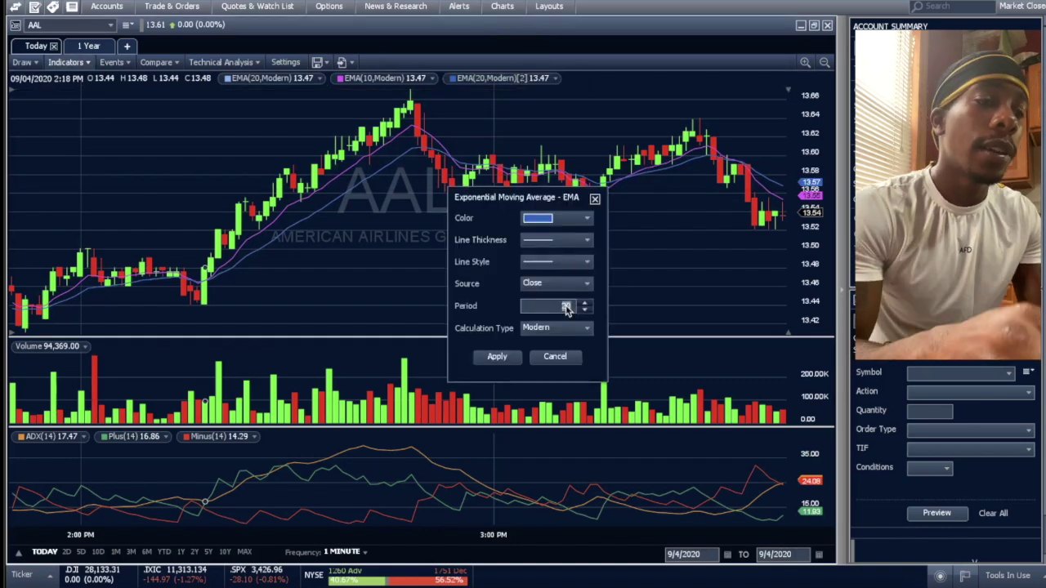
type("30")
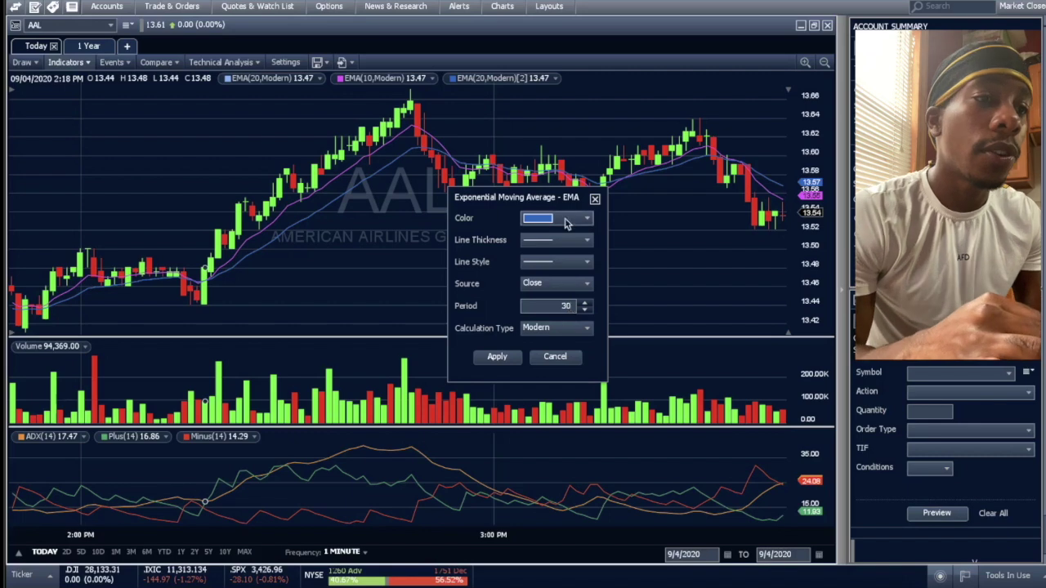
left_click(566, 219)
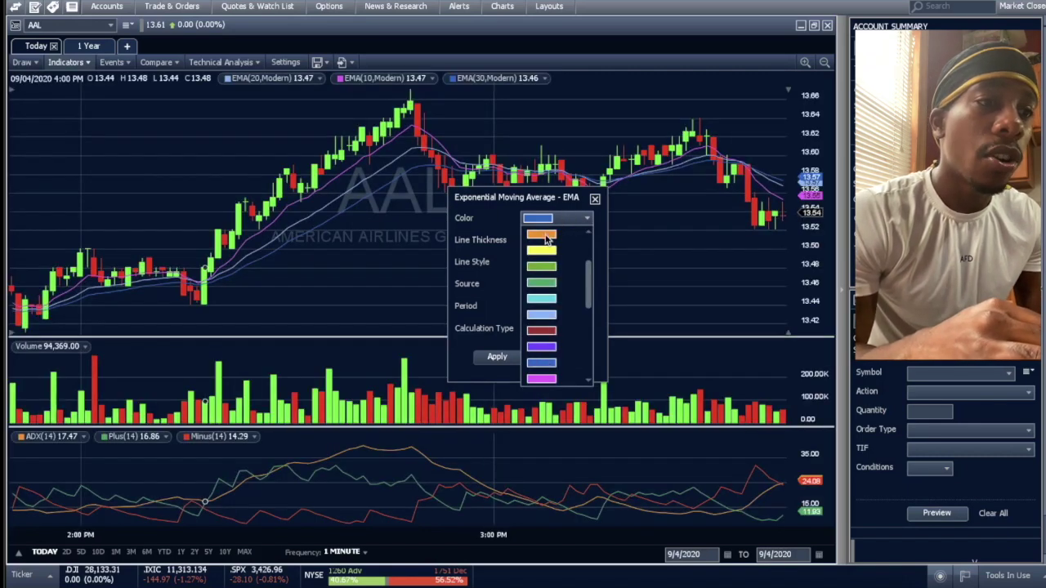
left_click(545, 235)
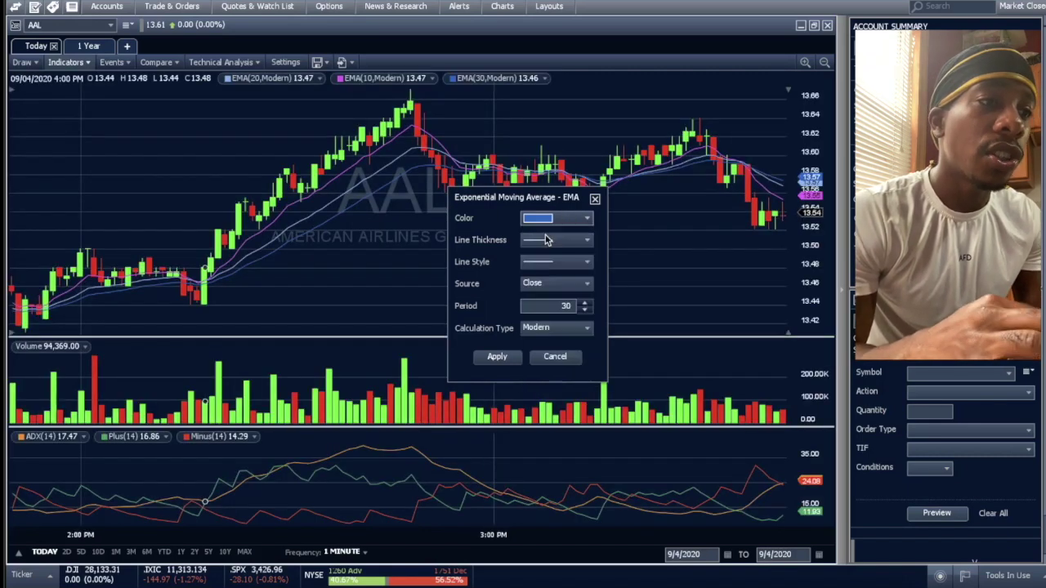
left_click(498, 357)
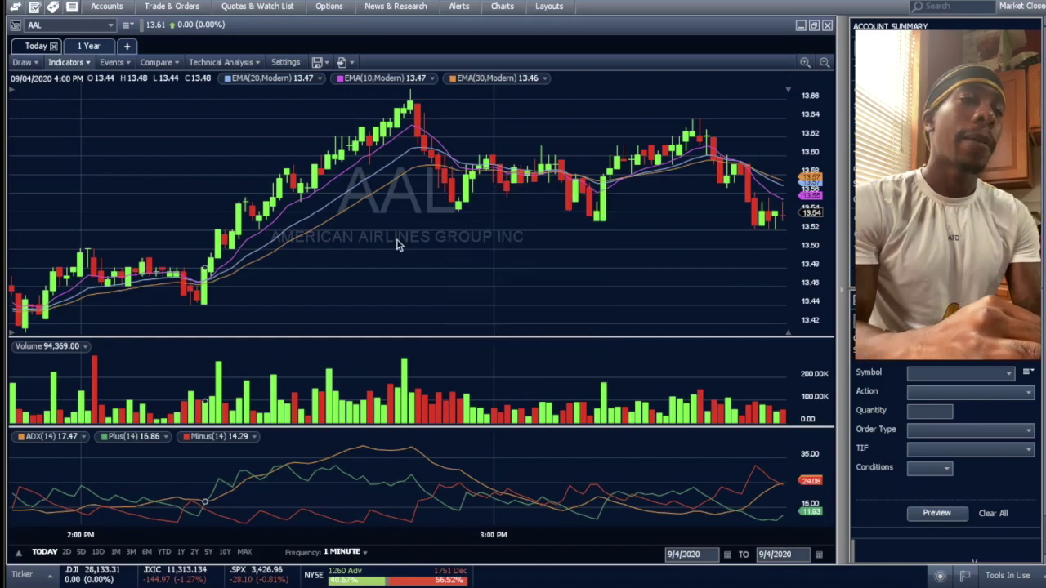
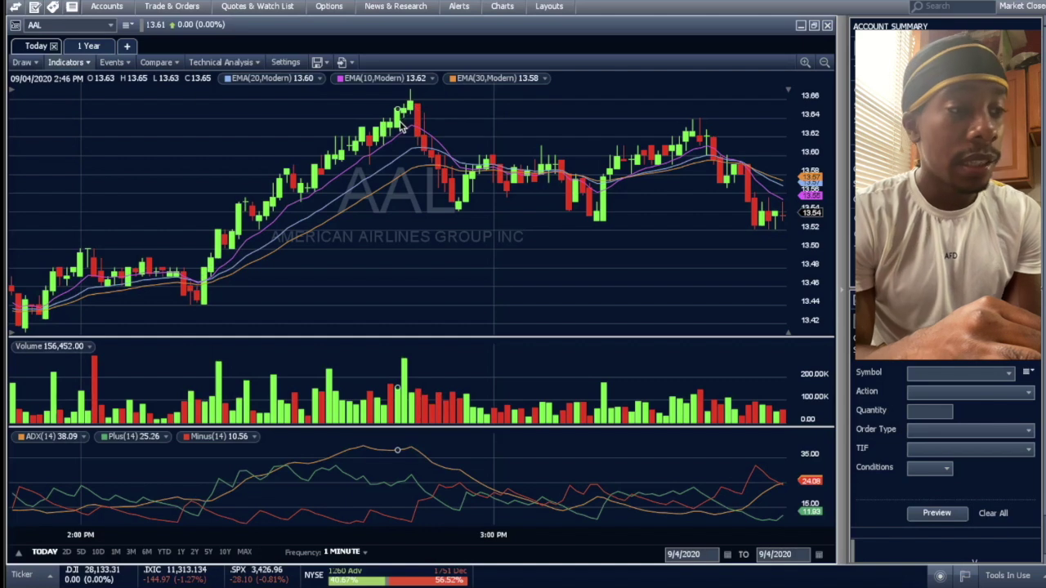
- Show the full trading day on the AAL chart and apply a custom intraday frequency of 3 minutes
left_click(825, 65)
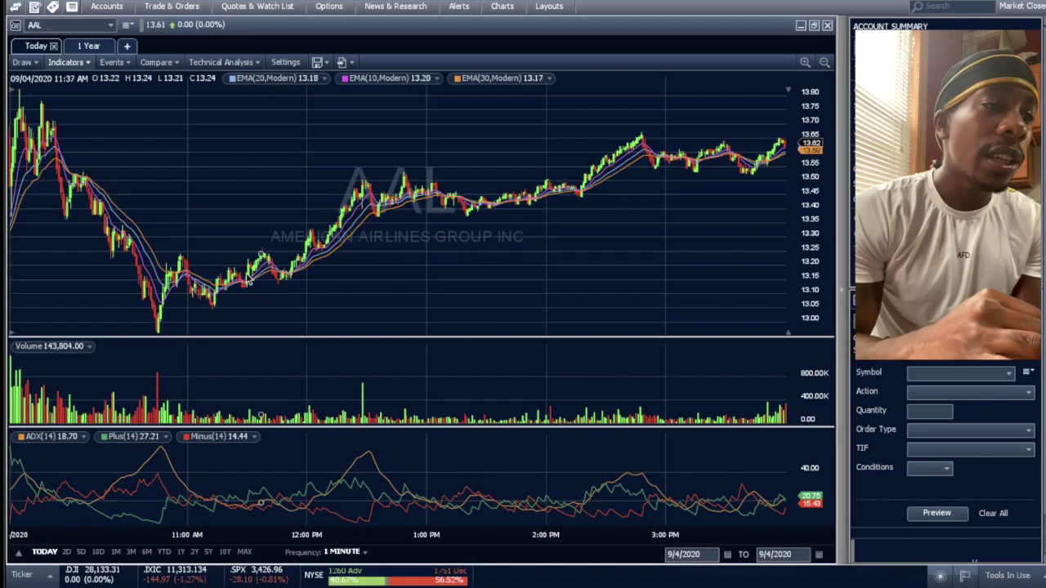
left_click(347, 554)
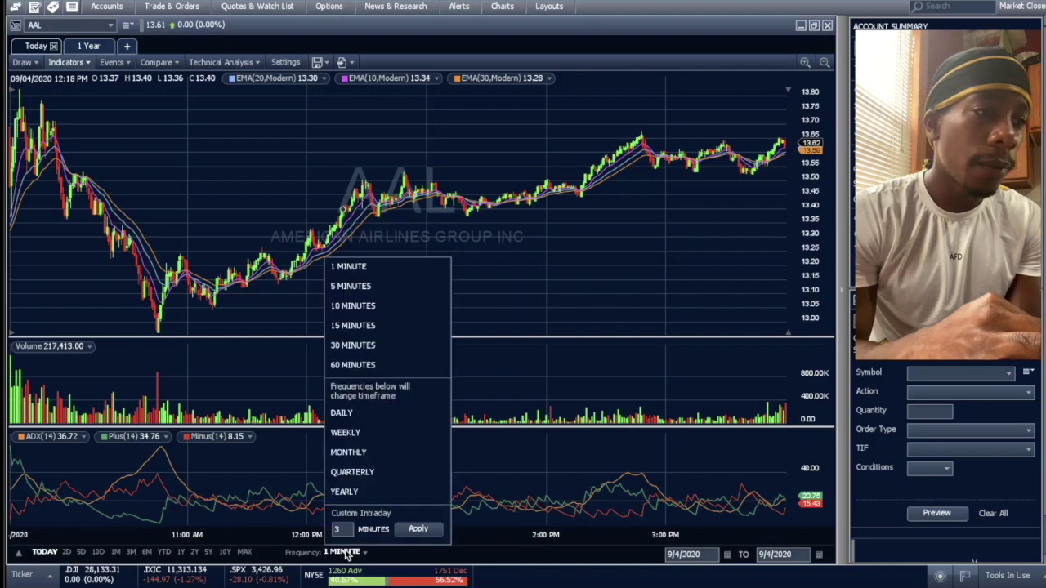
left_click(425, 529)
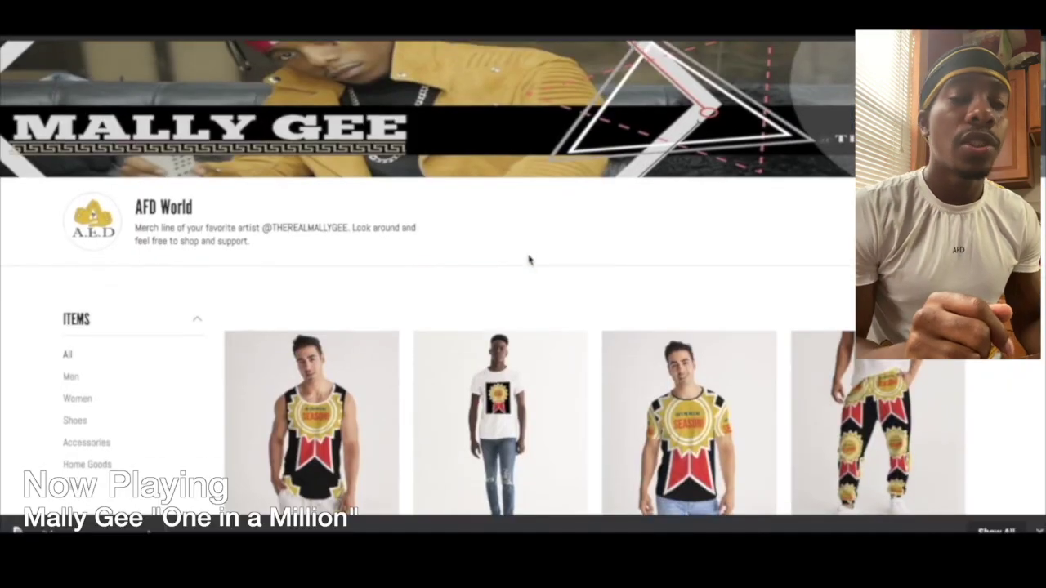
- Browse the first page of products in the AFD World online merch store, down to the page numbers
scroll(528, 259, "down", 3)
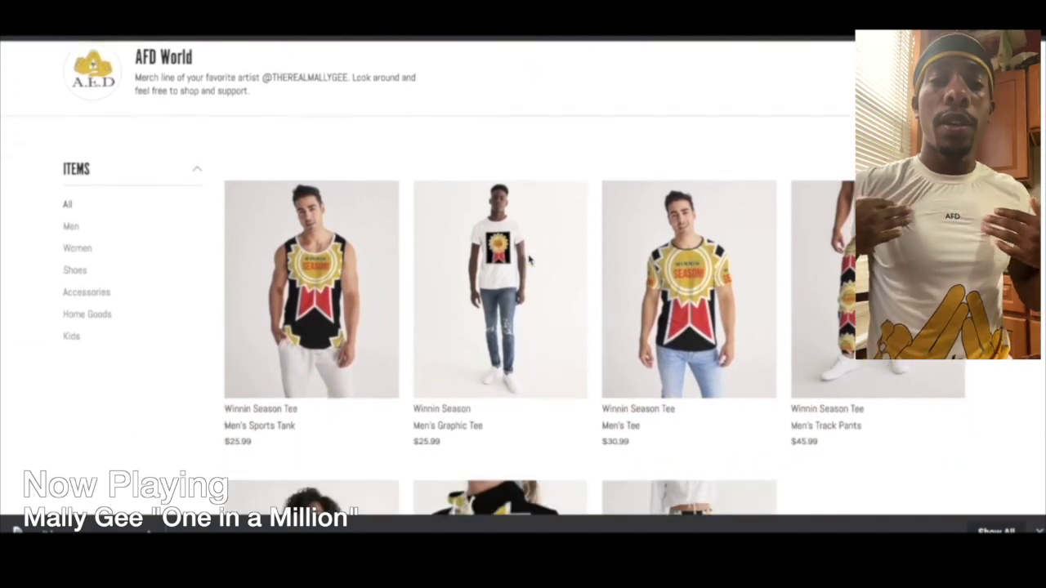
scroll(530, 260, "down", 7)
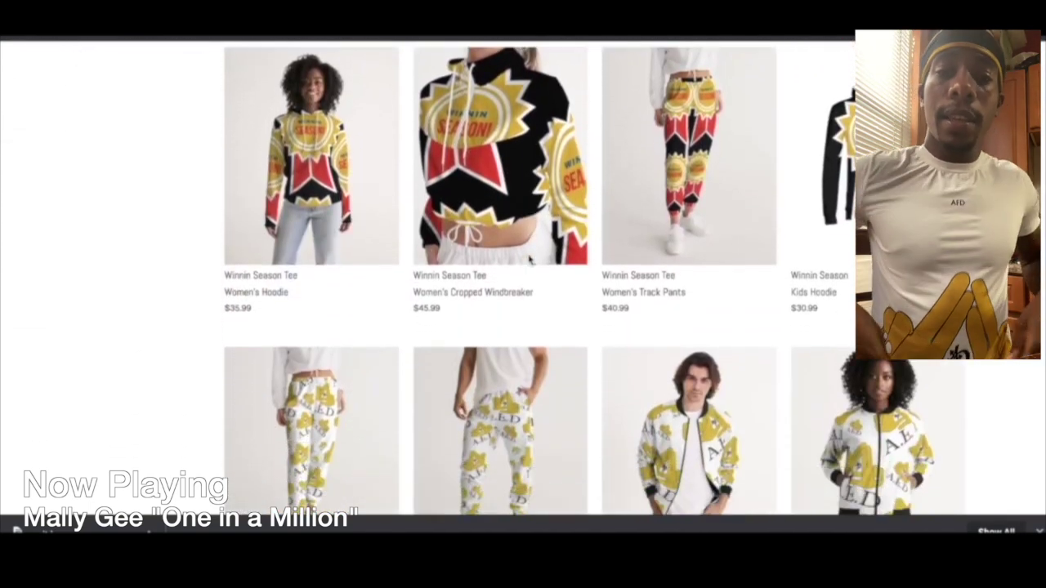
scroll(530, 260, "down", 5)
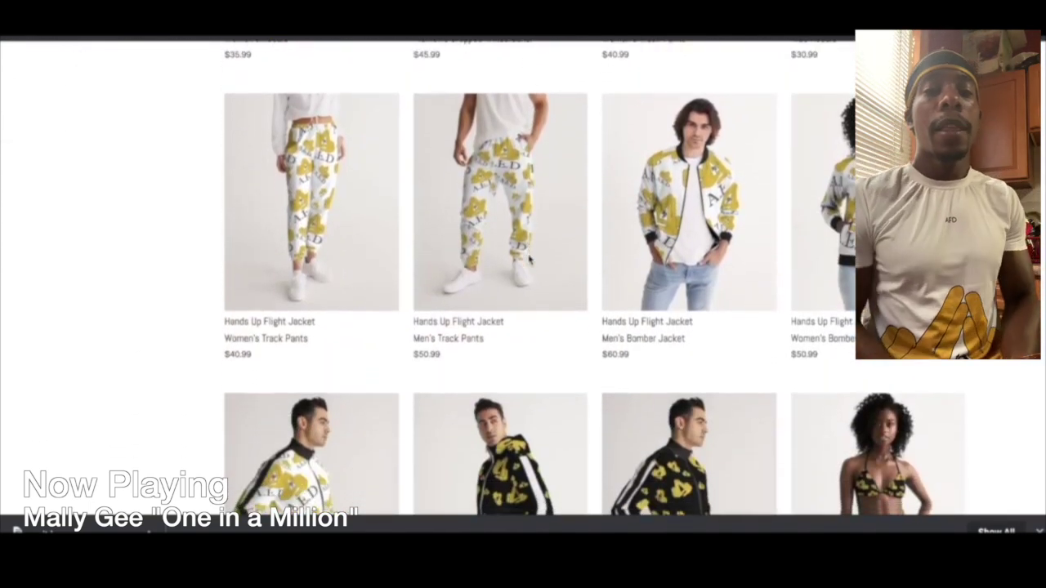
scroll(529, 260, "down", 6)
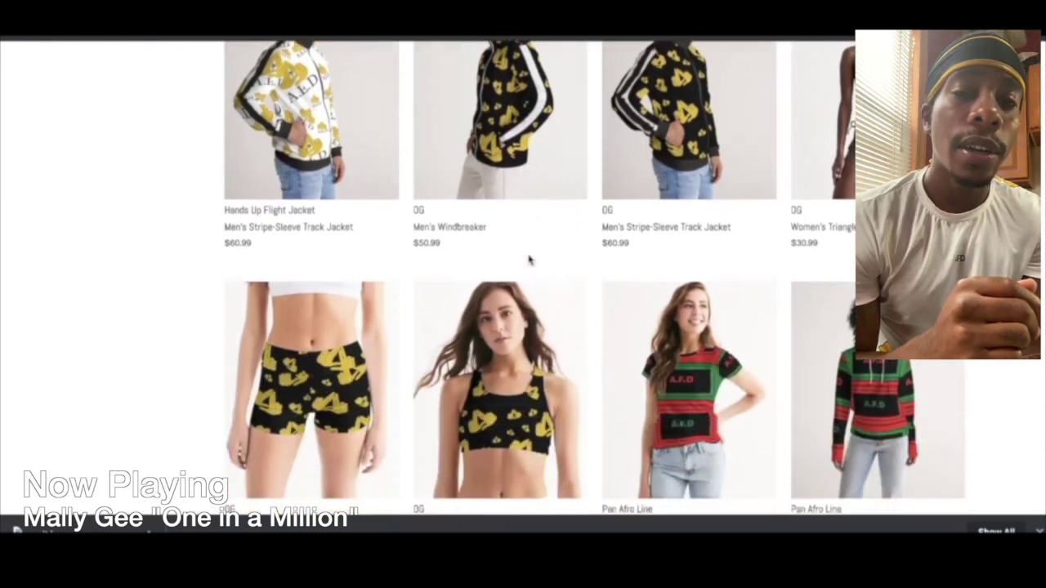
scroll(530, 260, "down", 13)
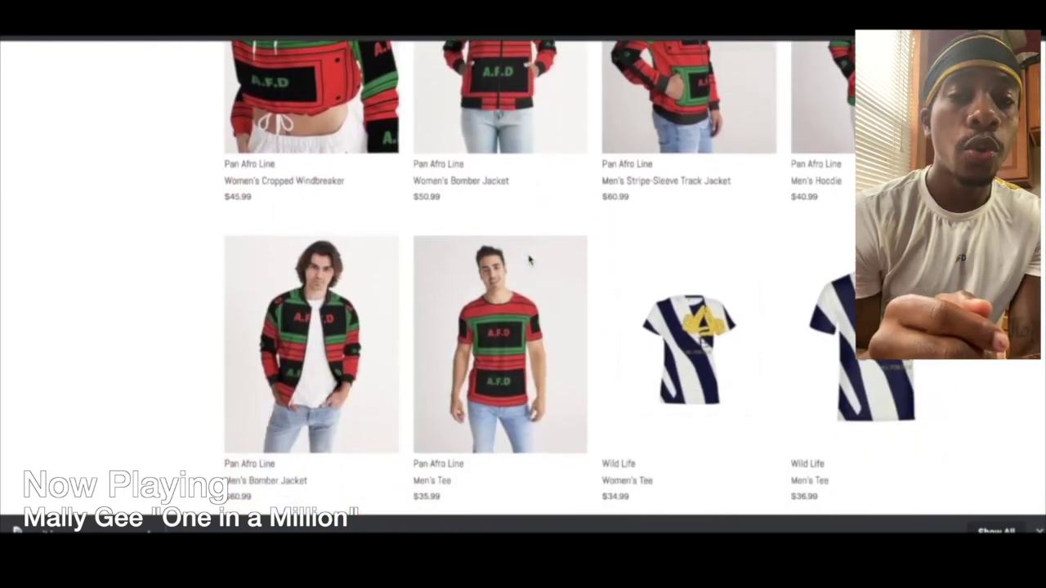
scroll(529, 260, "up", 2)
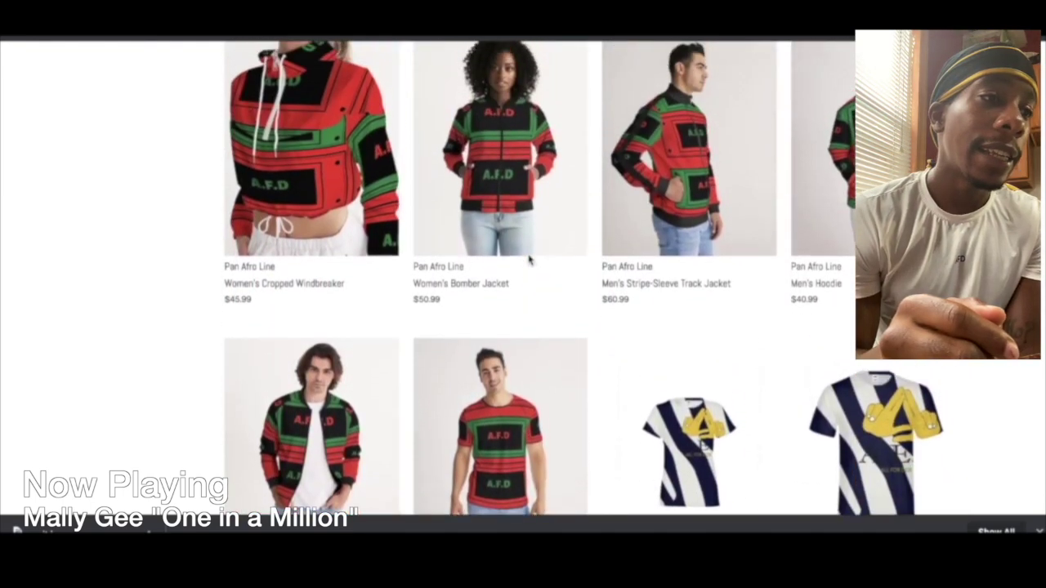
scroll(529, 260, "up", 1)
scroll(530, 260, "down", 10)
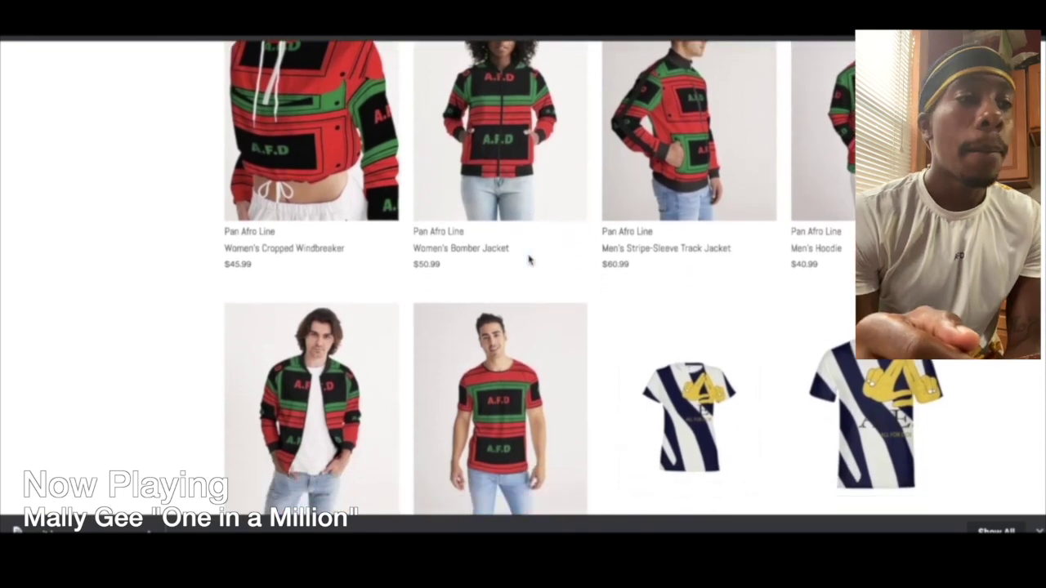
scroll(529, 260, "down", 2)
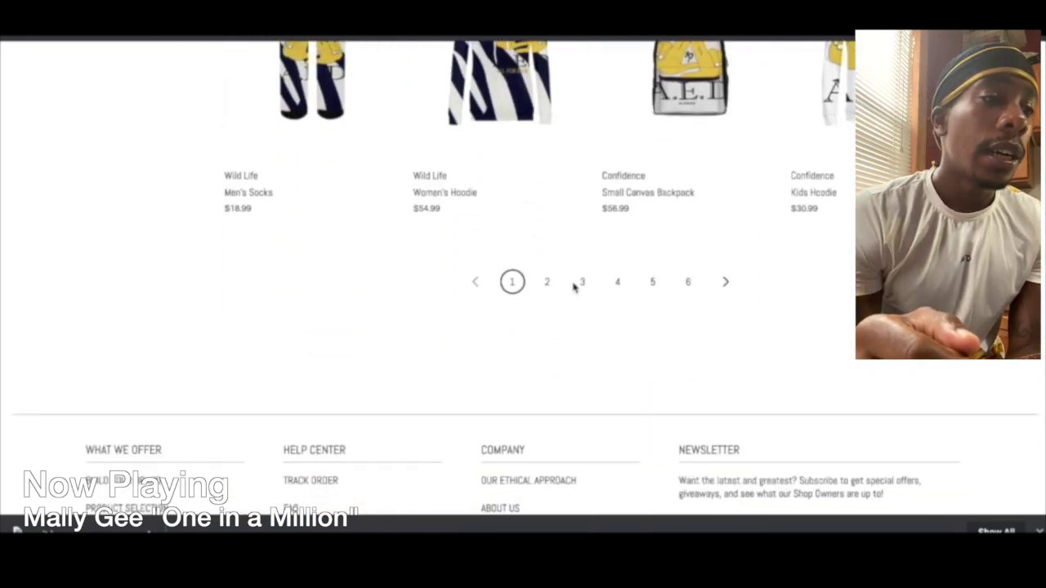
- Open page 6 of the AFD World store's product listing and look through its items
left_click(689, 284)
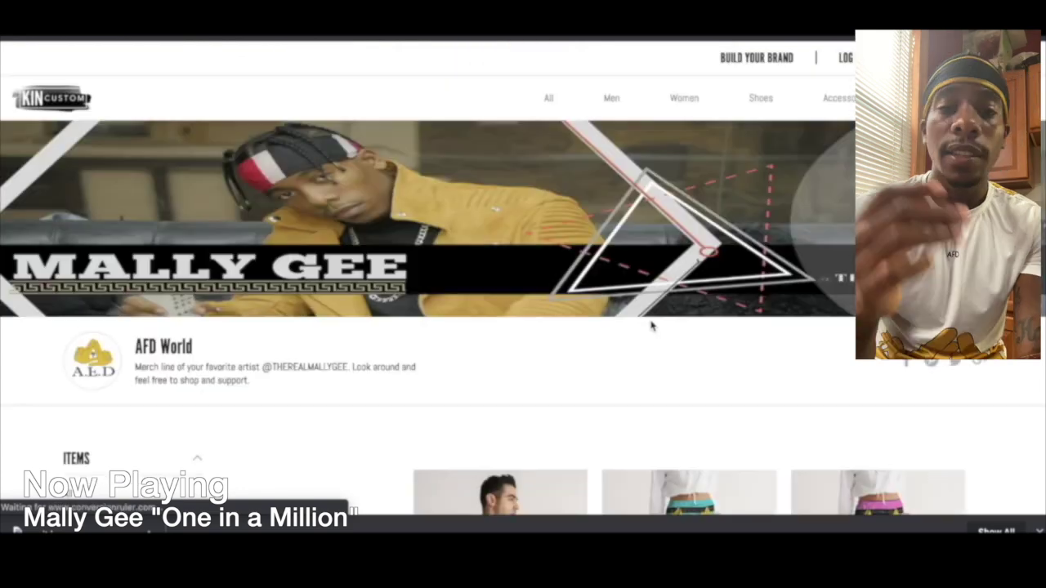
scroll(646, 344, "down", 5)
scroll(646, 344, "down", 9)
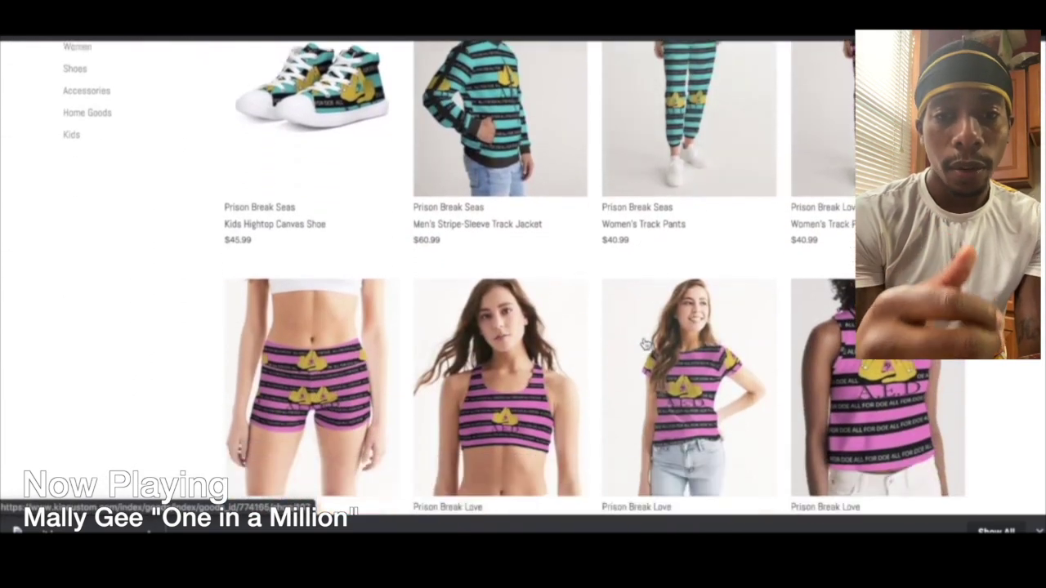
scroll(646, 344, "down", 7)
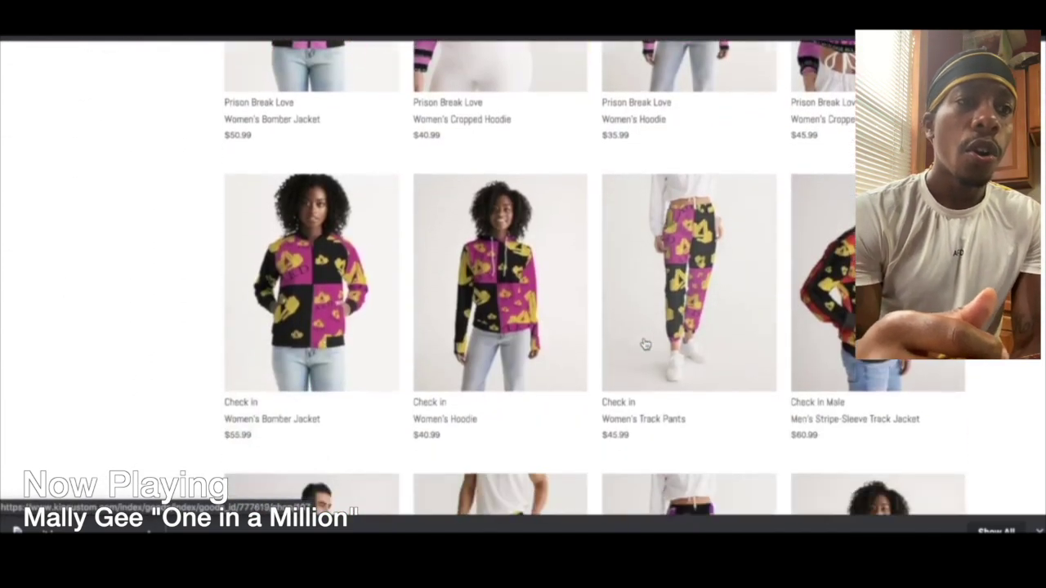
scroll(646, 344, "down", 6)
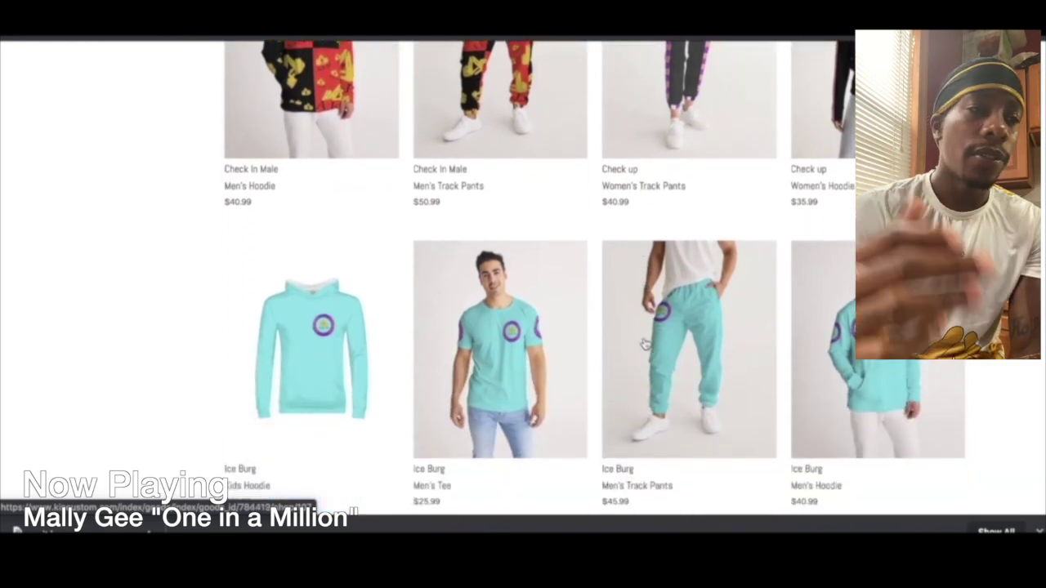
scroll(645, 344, "down", 2)
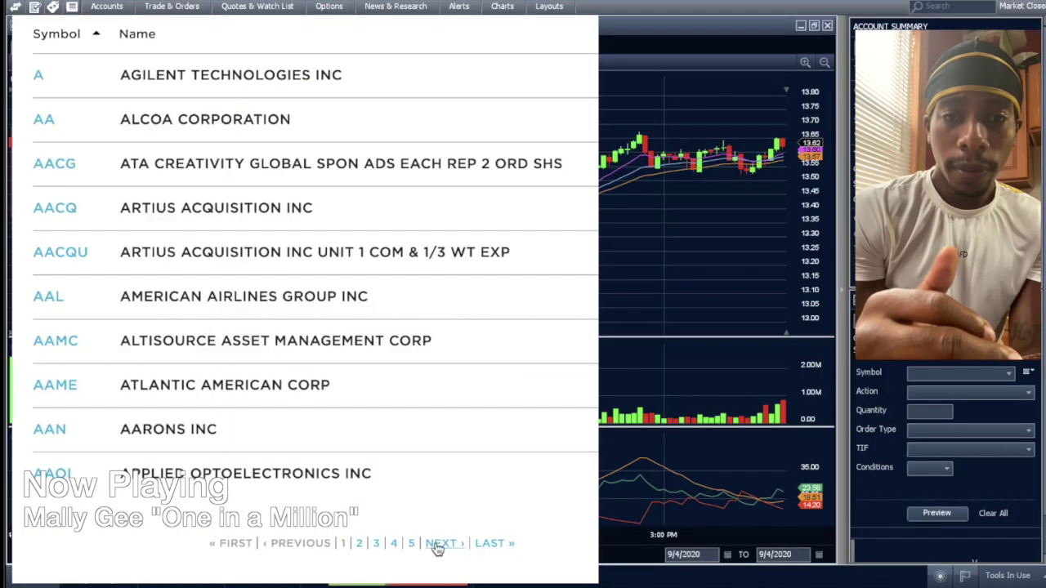
- Page through the alphabetical list of stock symbols and company names from page 1 to page 20
left_click(438, 544)
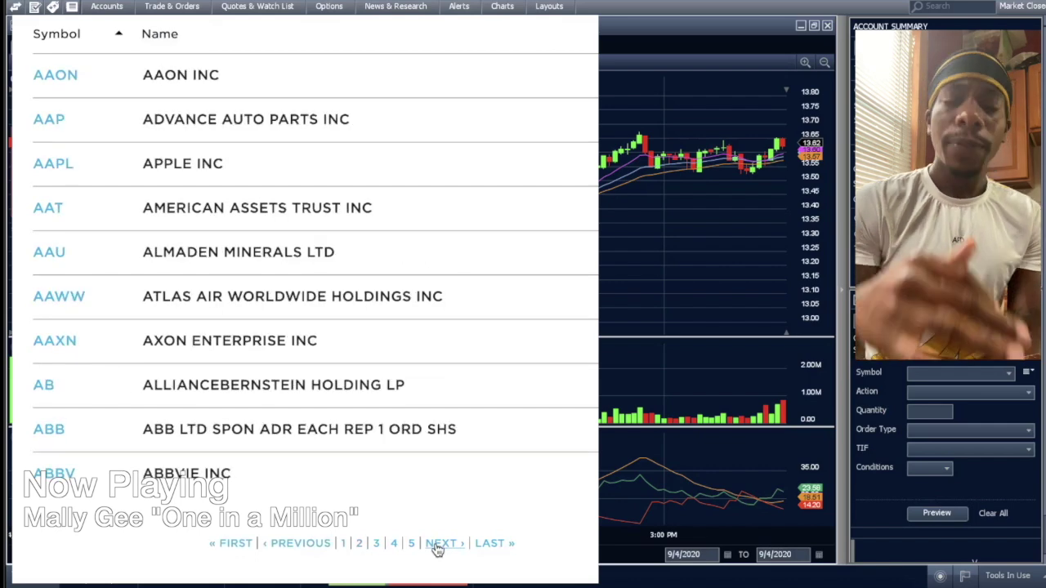
left_click(437, 544)
left_click(438, 545)
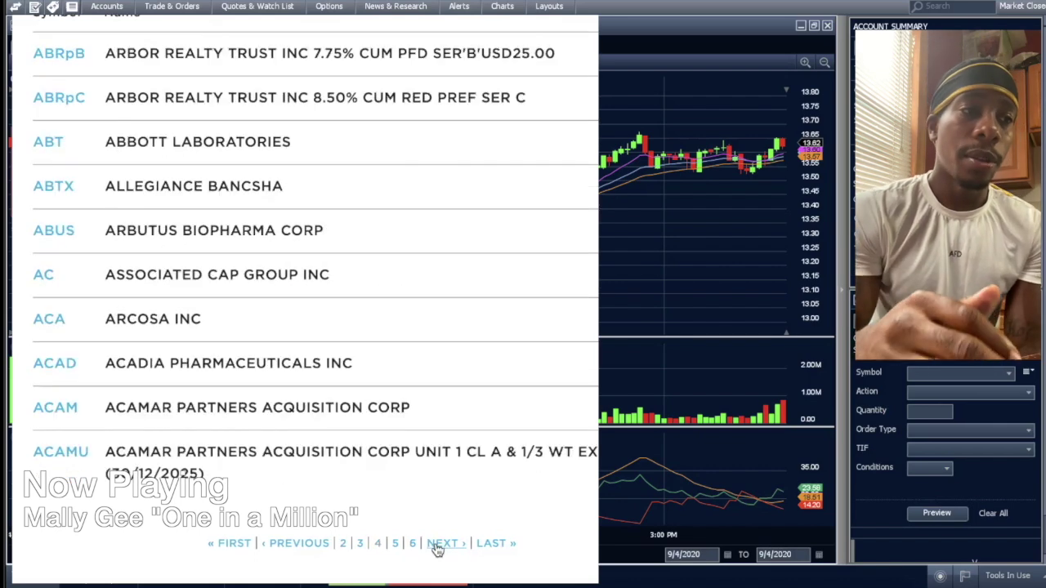
left_click(437, 545)
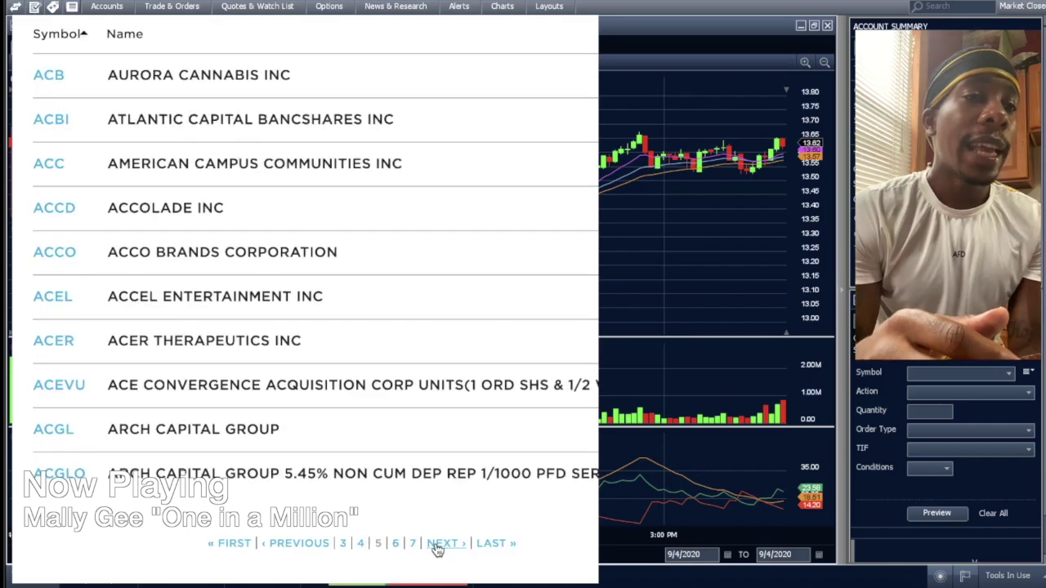
left_click(437, 544)
left_click(438, 544)
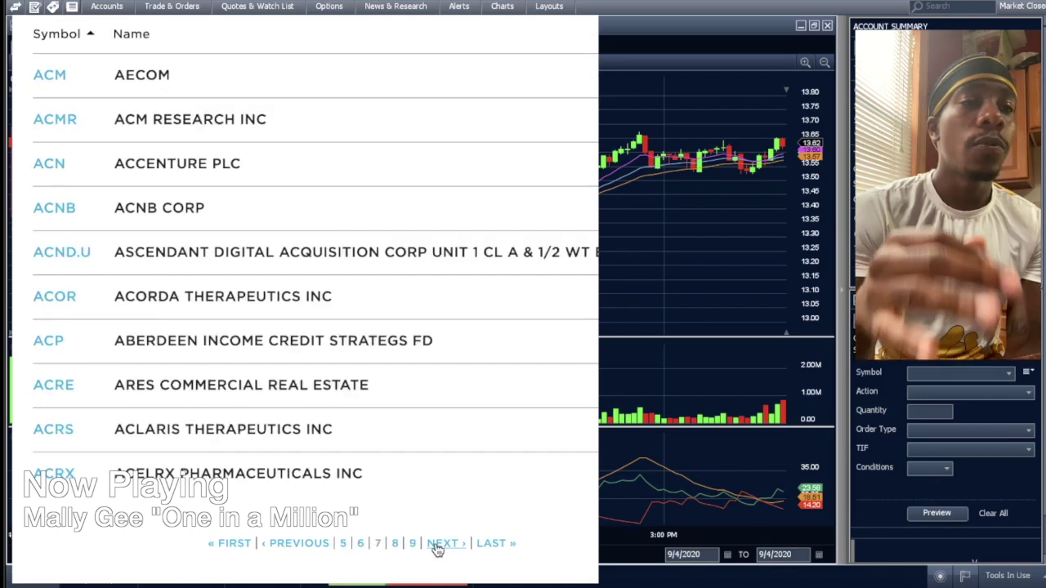
left_click(437, 544)
left_click(437, 545)
left_click(437, 544)
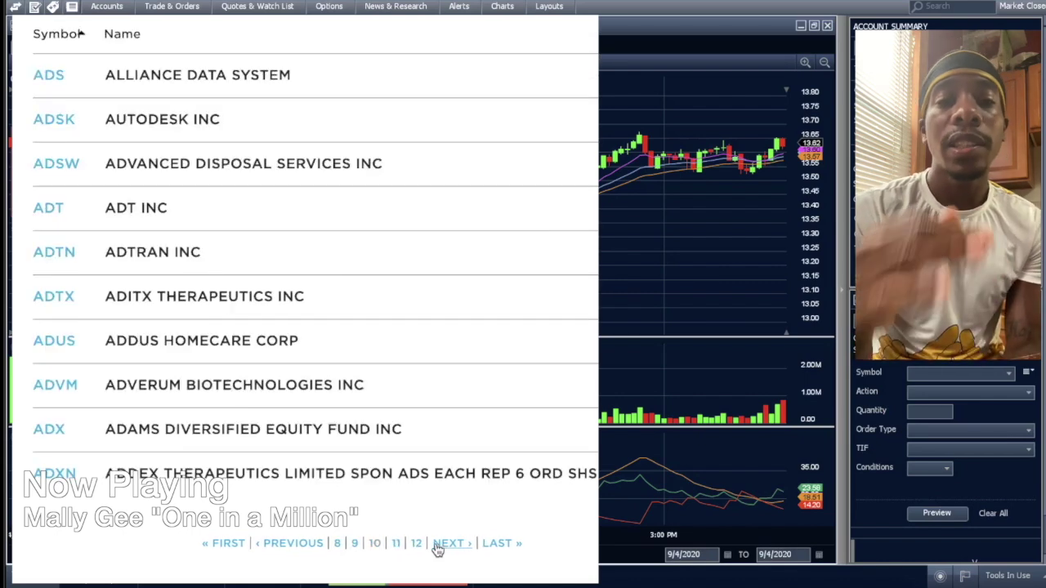
left_click(437, 545)
left_click(437, 544)
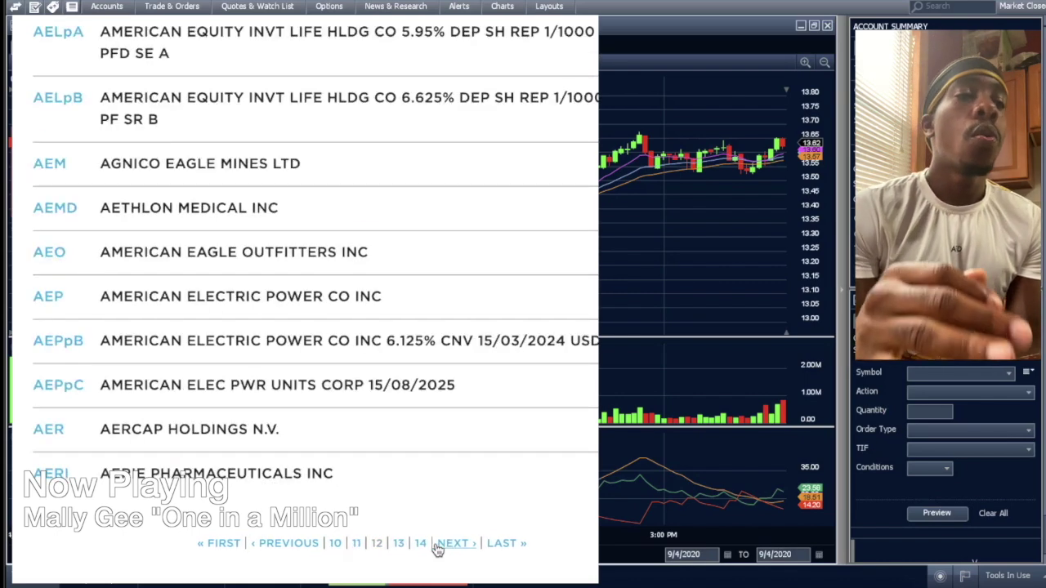
left_click(437, 544)
left_click(438, 545)
left_click(437, 544)
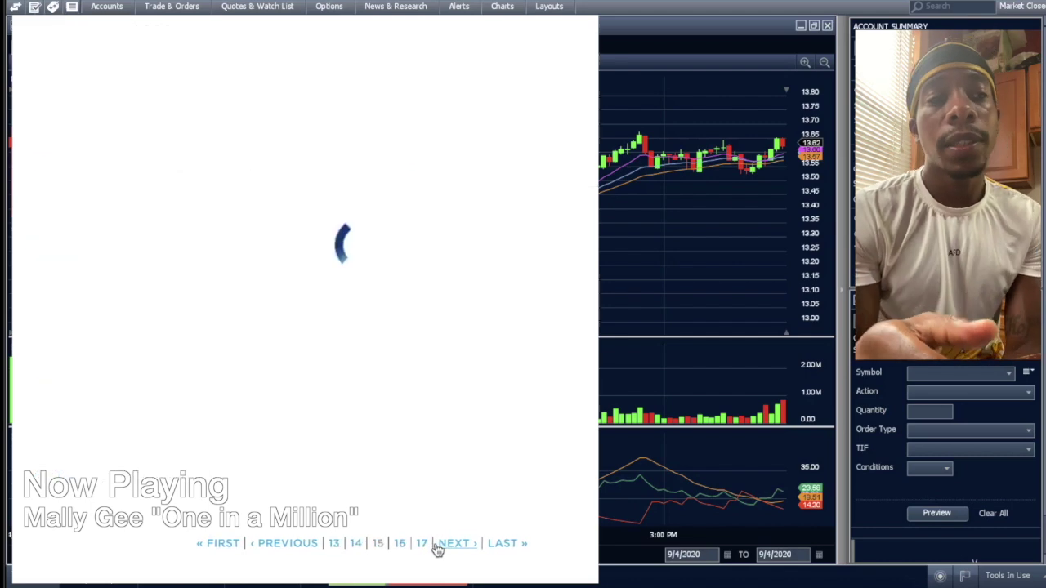
left_click(437, 544)
left_click(439, 545)
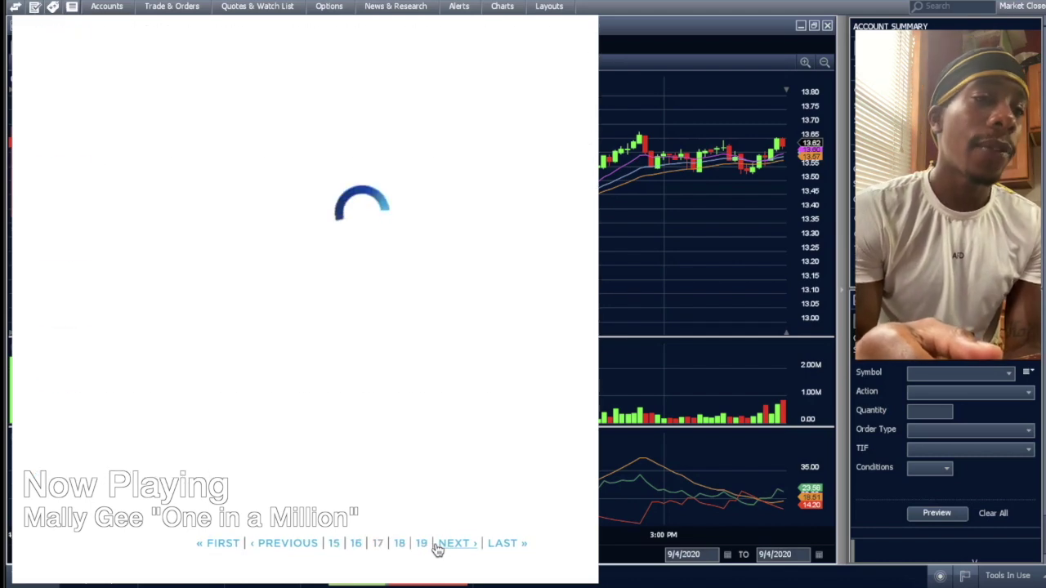
left_click(447, 549)
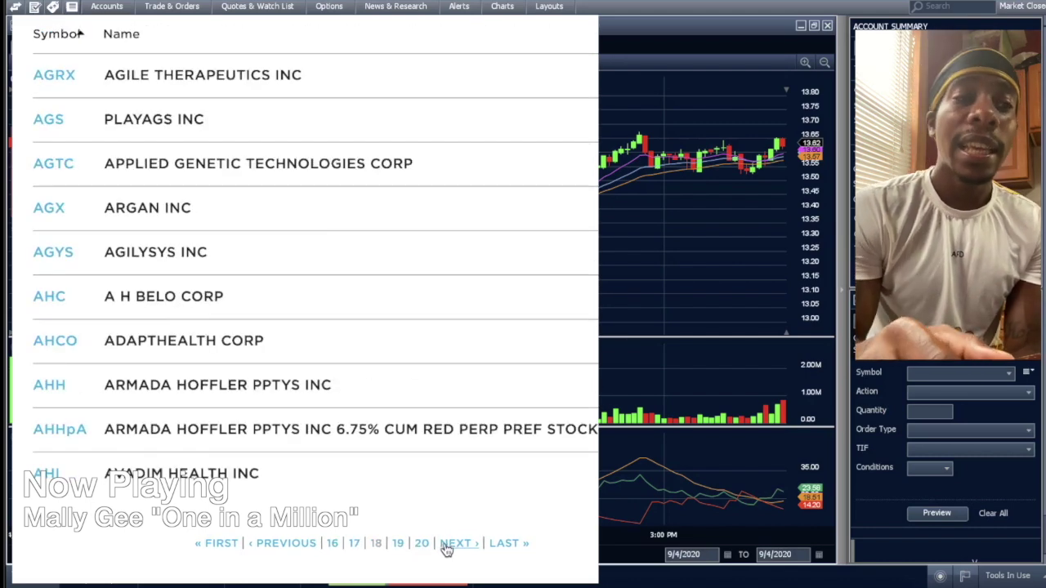
left_click(447, 548)
left_click(447, 548)
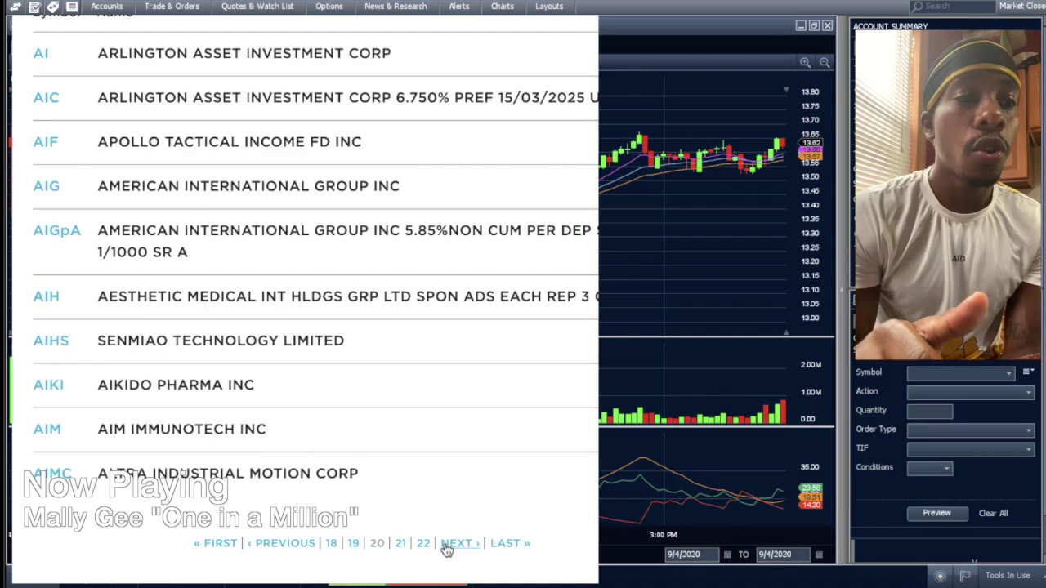